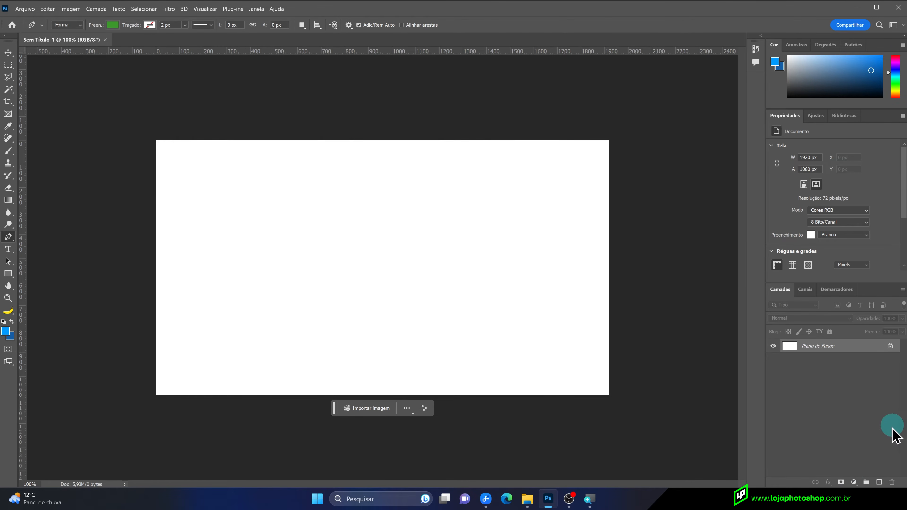
- Add a solid color fill layer in green 338928 above the white background and toggle its visibility to check it
click(854, 482)
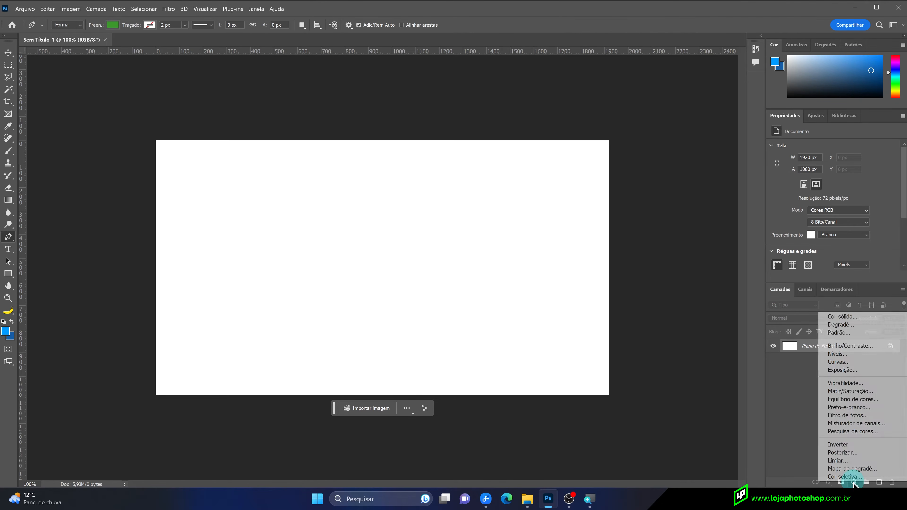
click(844, 317)
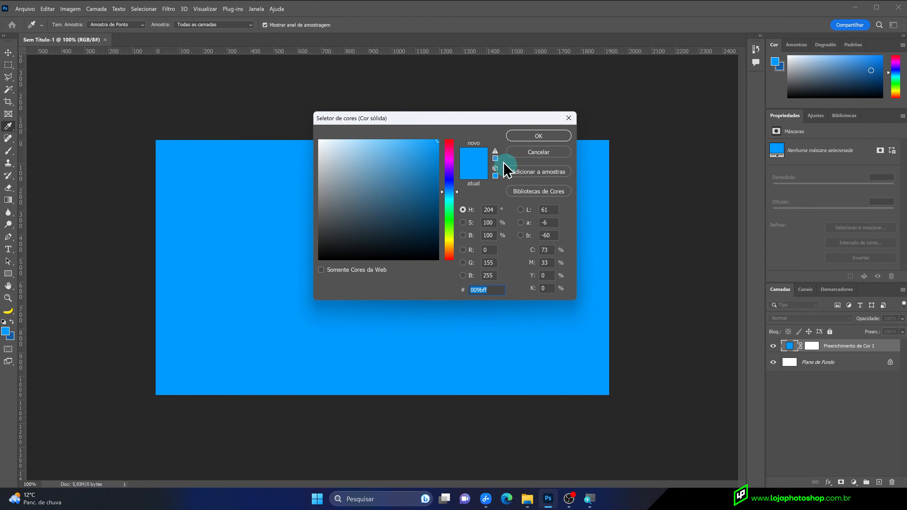
drag(468, 124, 488, 182)
click(468, 289)
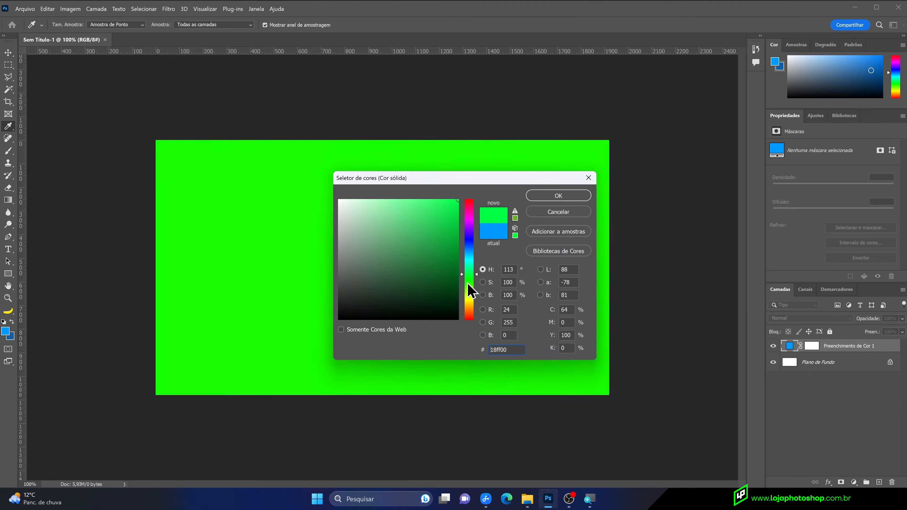
drag(468, 288, 467, 283)
drag(443, 255, 429, 251)
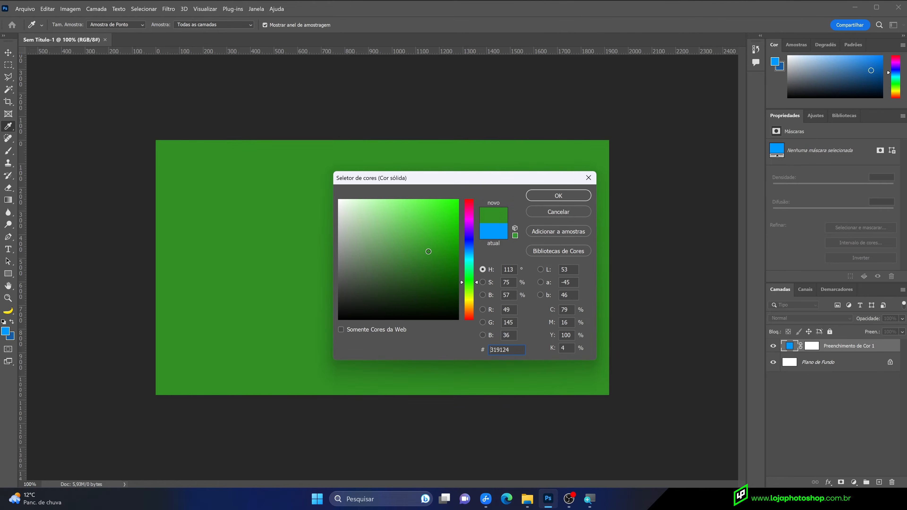
double_click(501, 351)
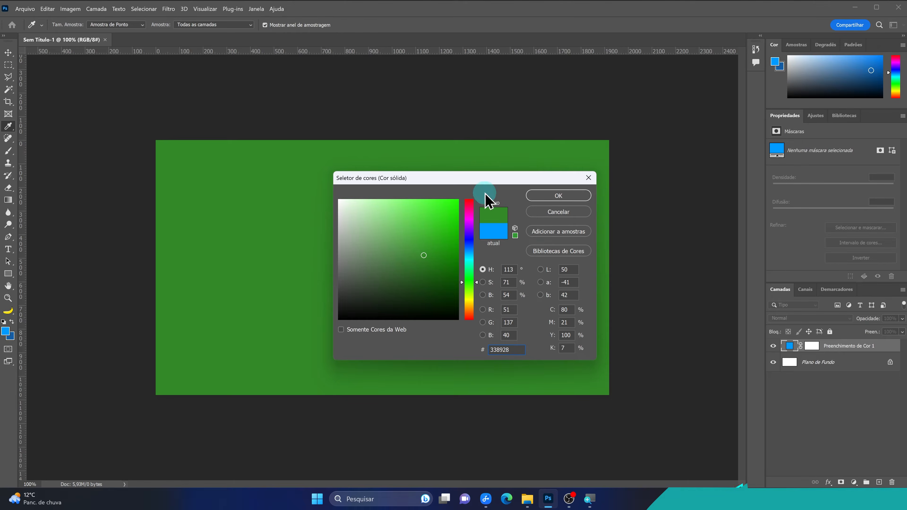
mouse_move(488, 179)
mouse_down()
mouse_move(417, 97)
mouse_move(580, 225)
mouse_move(583, 203)
mouse_up()
click(589, 376)
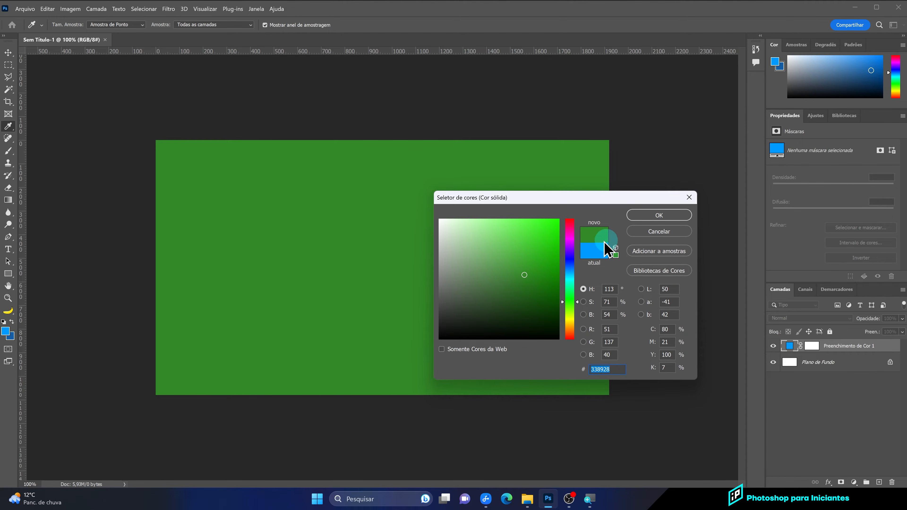
click(654, 217)
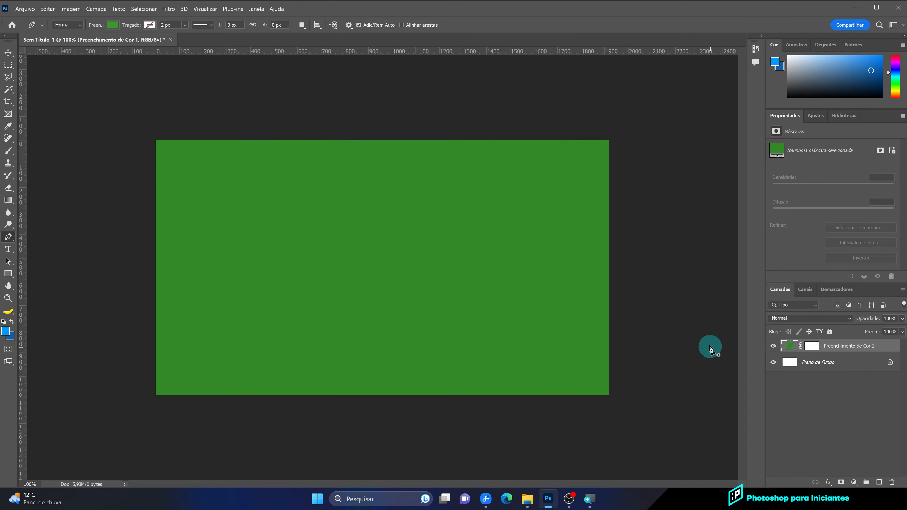
click(774, 347)
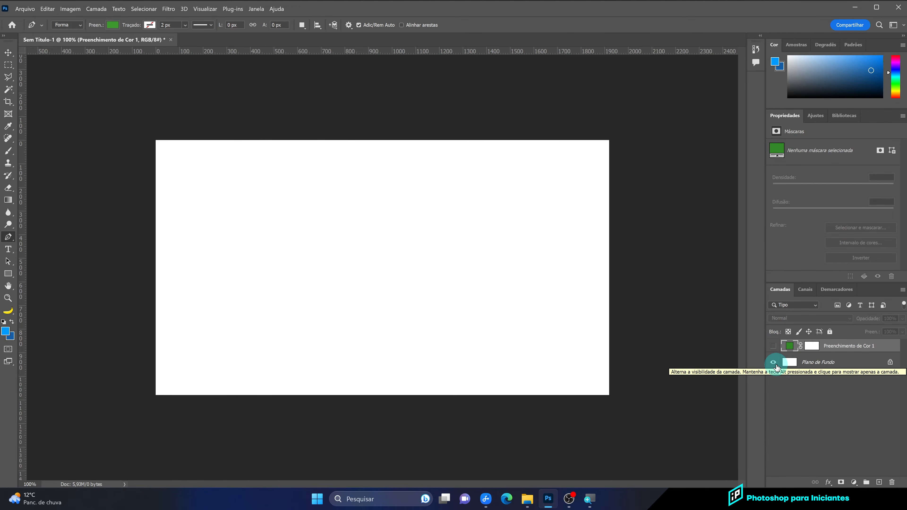
click(774, 346)
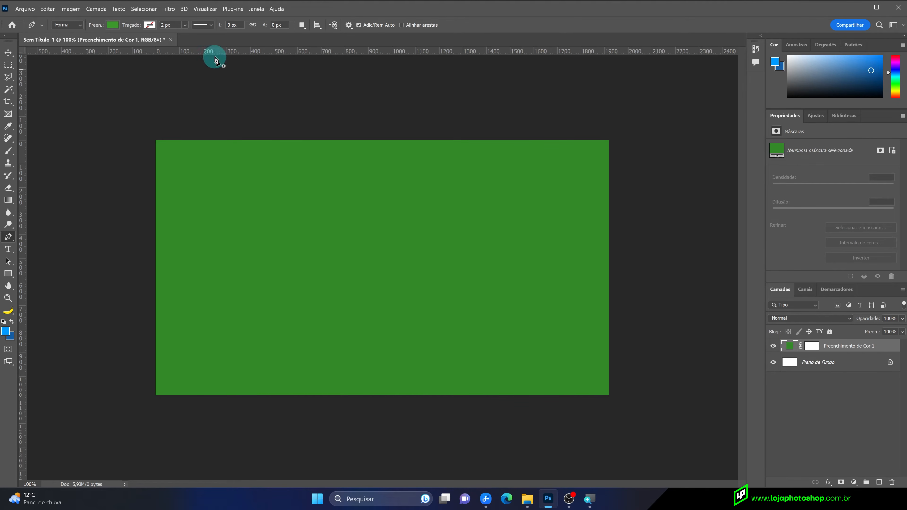
- Create a cyan guide layout with 1 column, 1 row and 80 px margins on all four sides
click(205, 11)
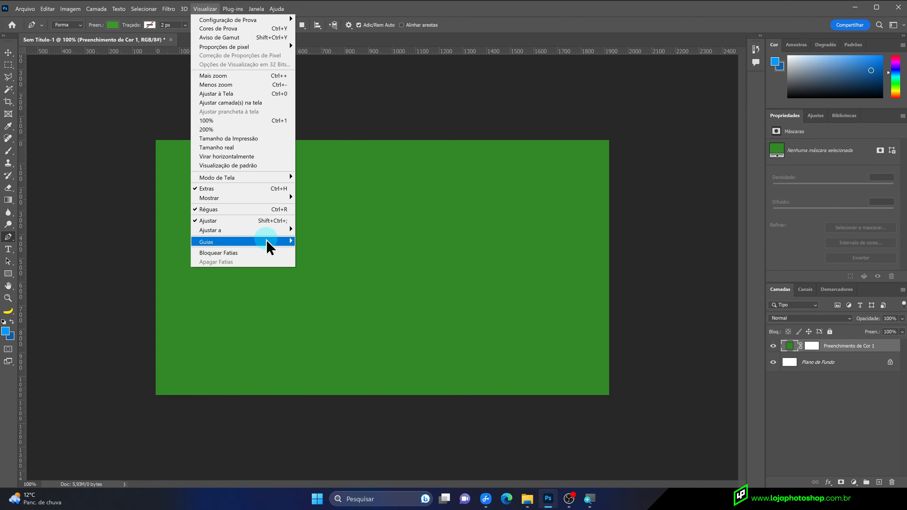
mouse_move(266, 241)
click(354, 305)
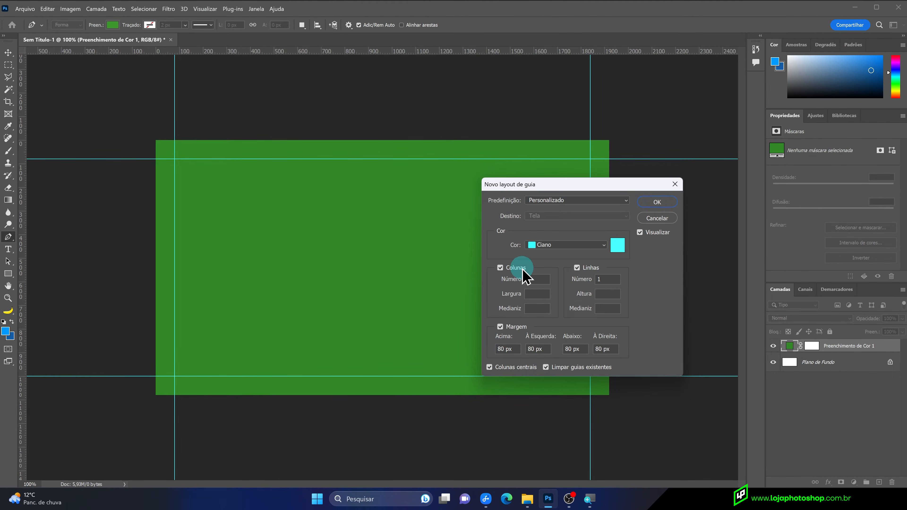
click(542, 246)
click(543, 246)
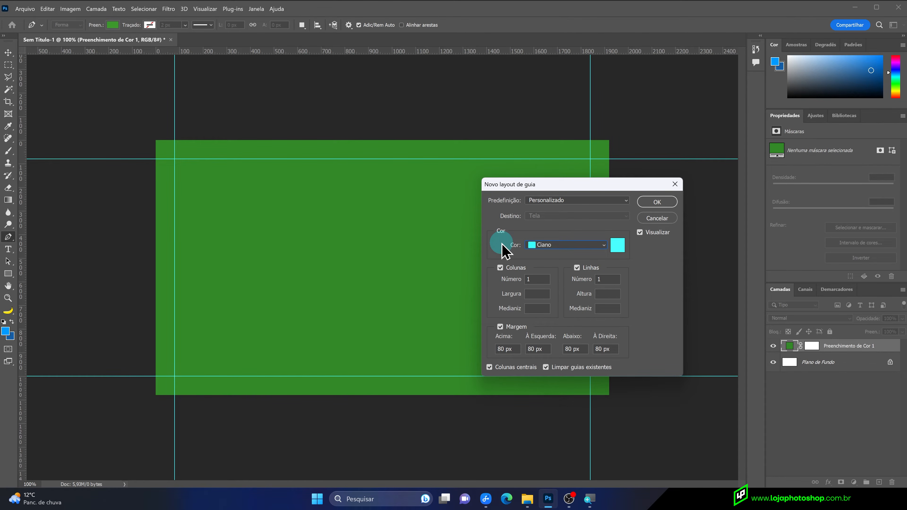
click(535, 279)
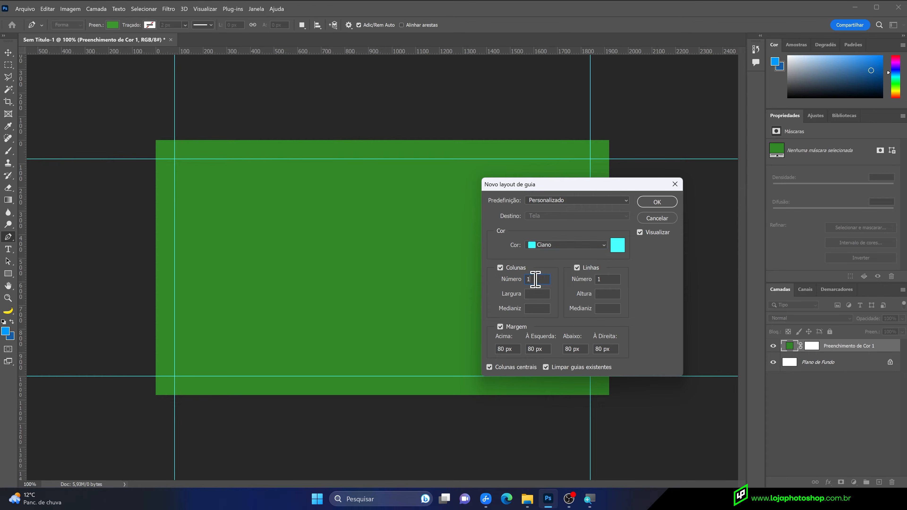
click(599, 274)
double_click(605, 279)
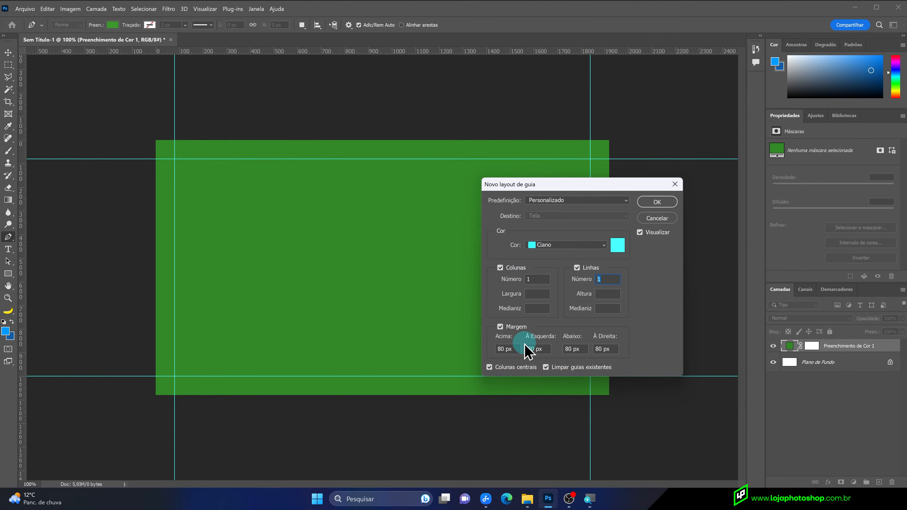
click(516, 329)
click(517, 329)
click(517, 330)
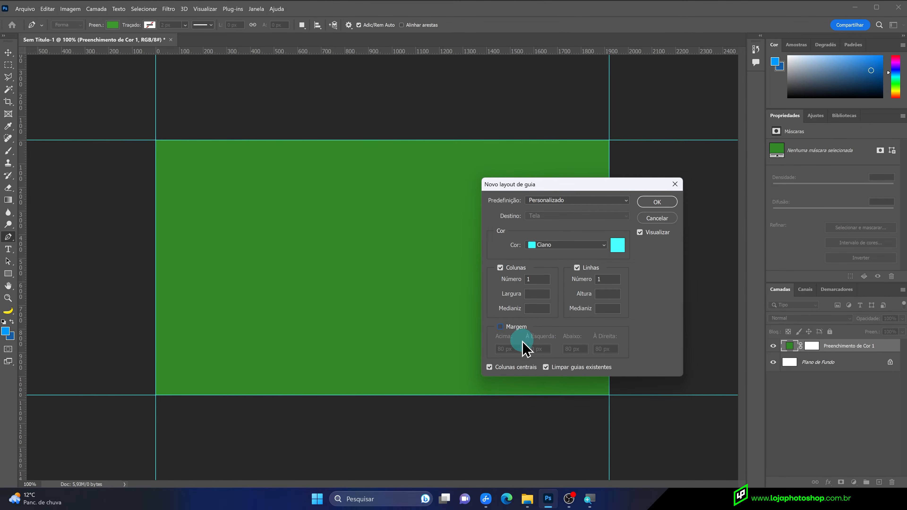
click(519, 330)
click(505, 349)
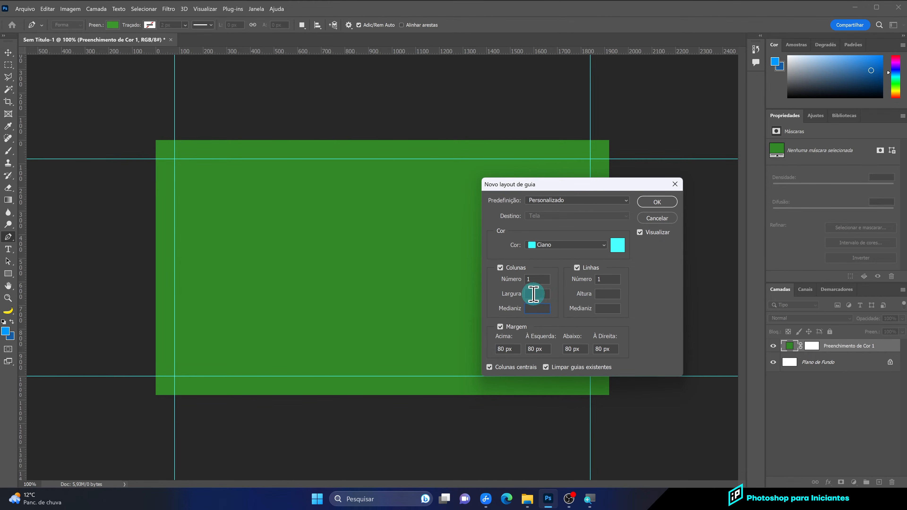
click(654, 203)
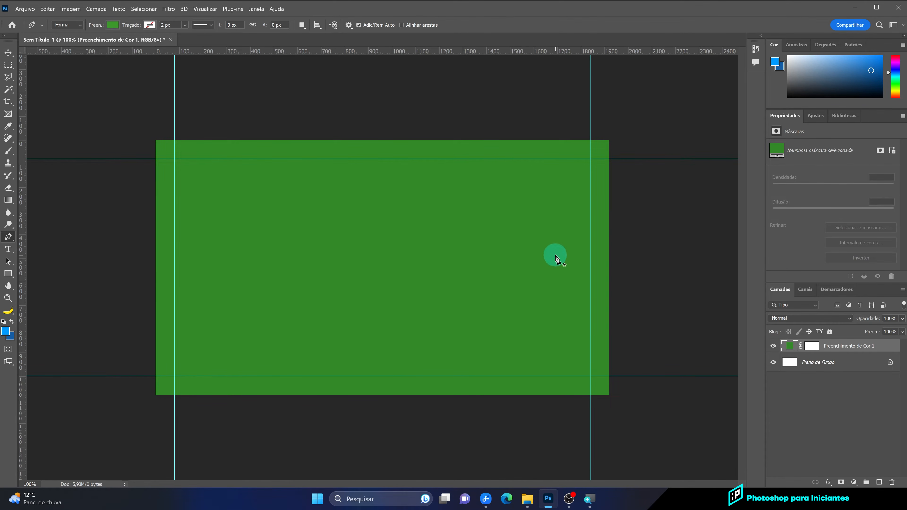
- Add a vertical magenta guide through the middle of the canvas width
click(197, 10)
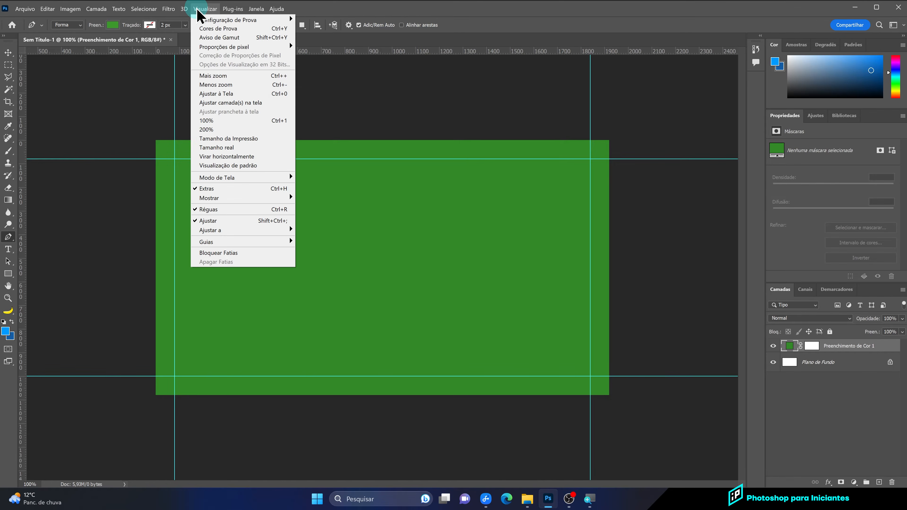
click(281, 243)
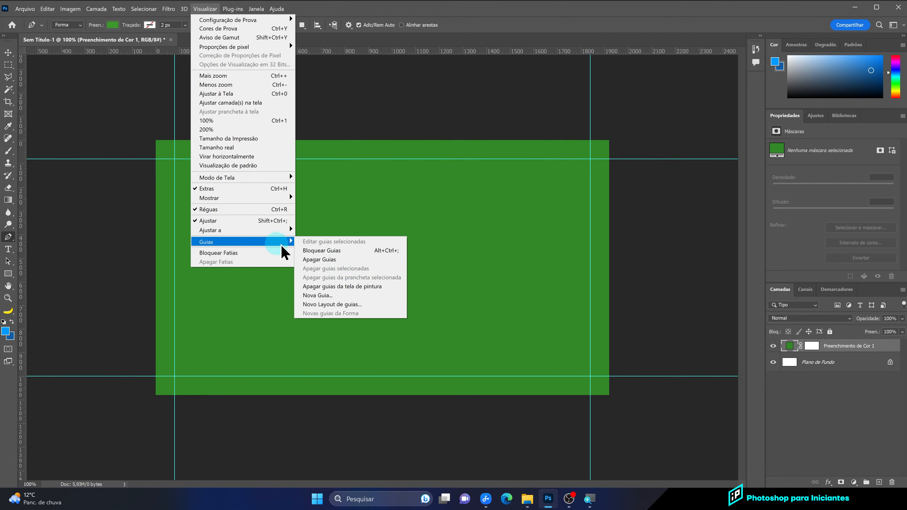
click(348, 296)
click(523, 261)
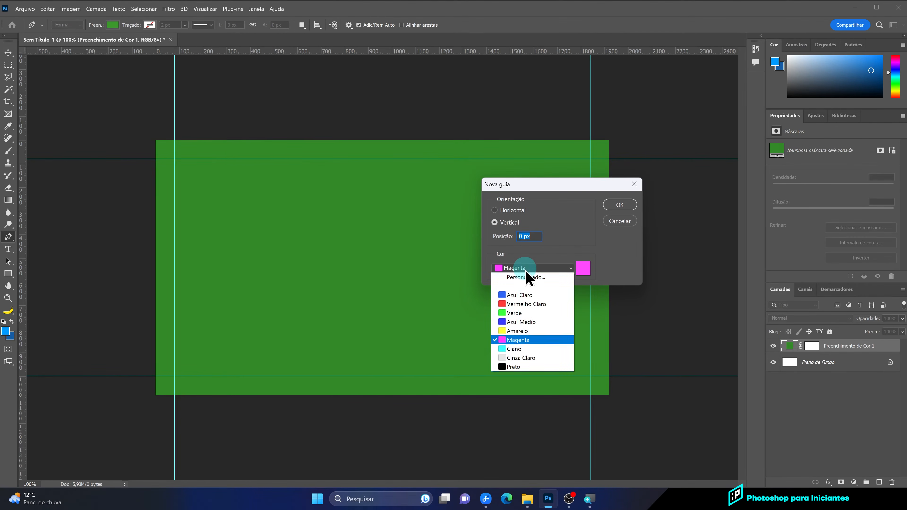
click(532, 340)
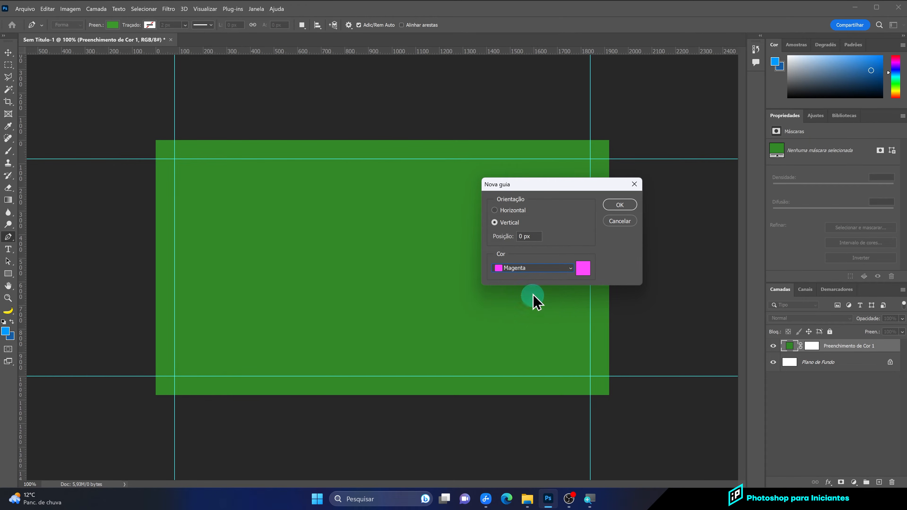
click(472, 239)
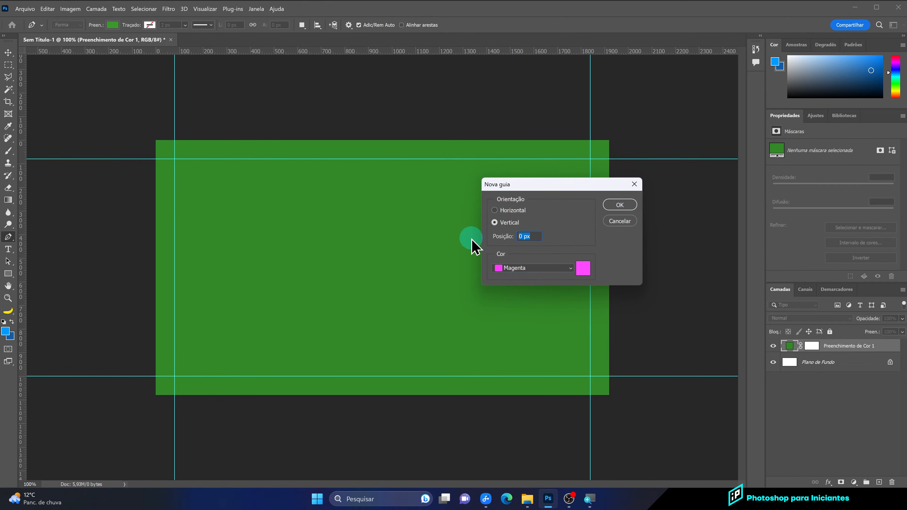
click(619, 205)
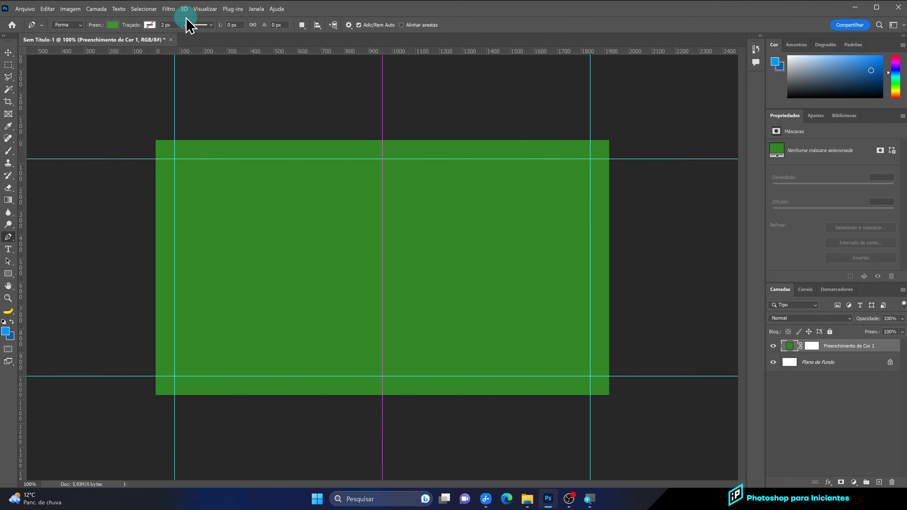
- Add a horizontal magenta guide at the 50% position of the canvas
click(203, 9)
mouse_move(272, 243)
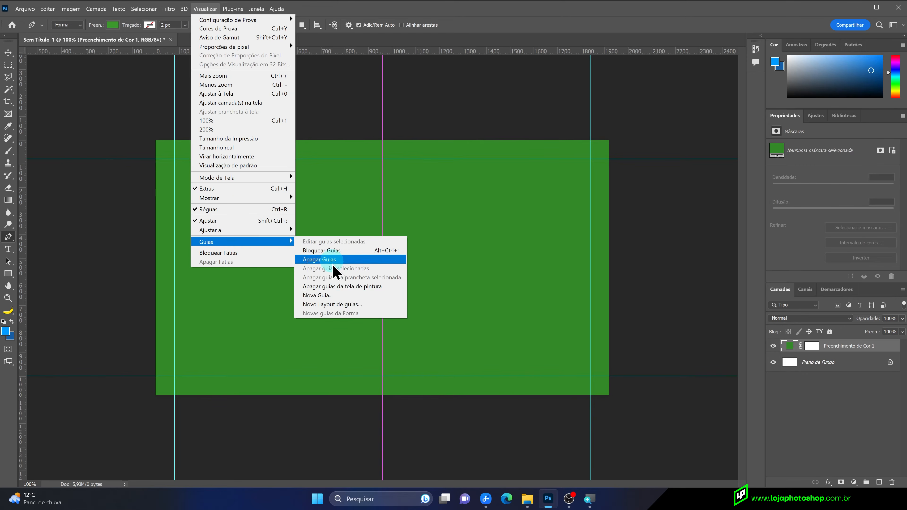
click(342, 297)
click(528, 236)
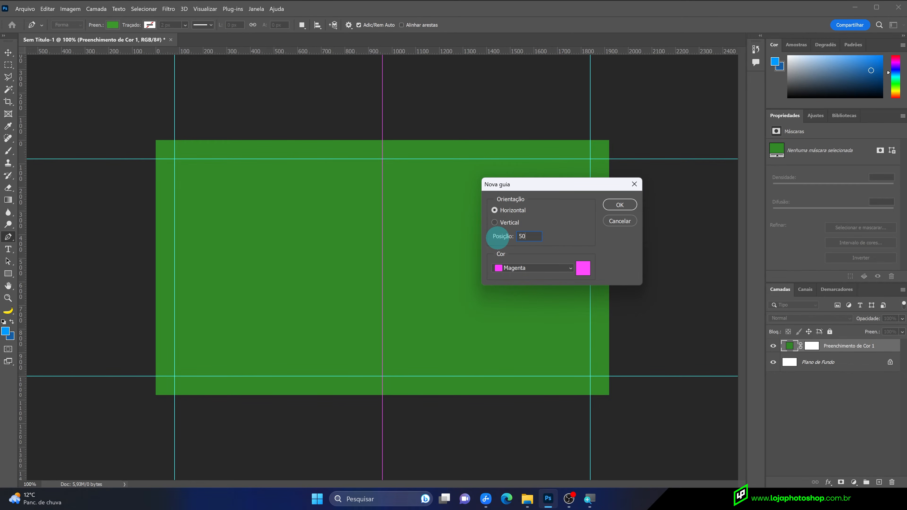
text(50%)
click(620, 205)
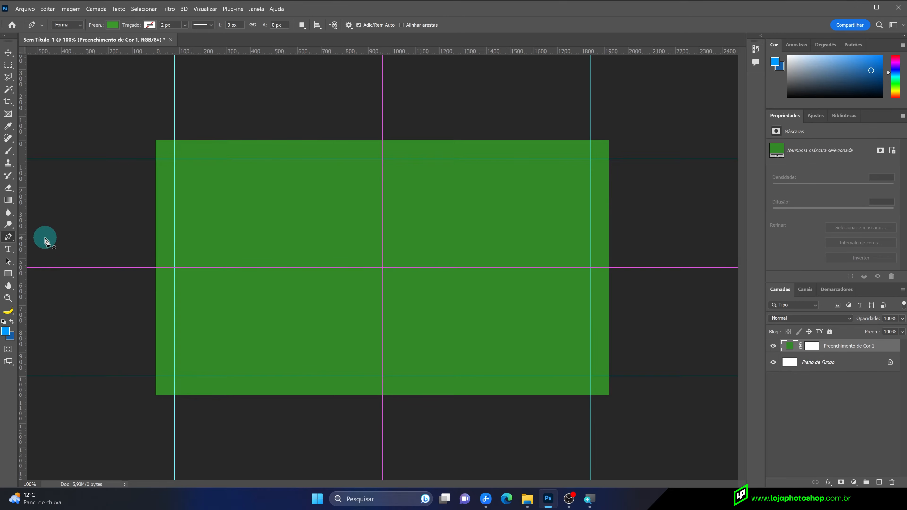
- Choose the standard Pen tool and add a new empty layer above the green fill layer
click(11, 239)
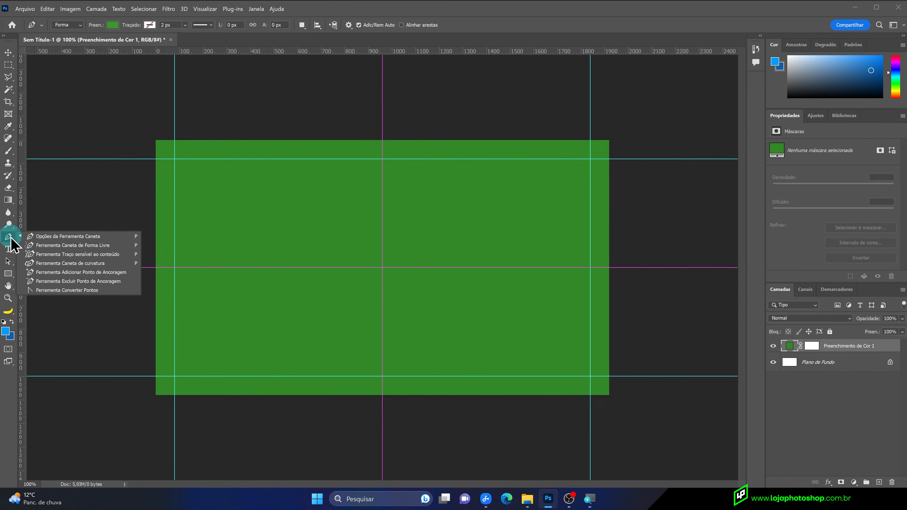
click(46, 238)
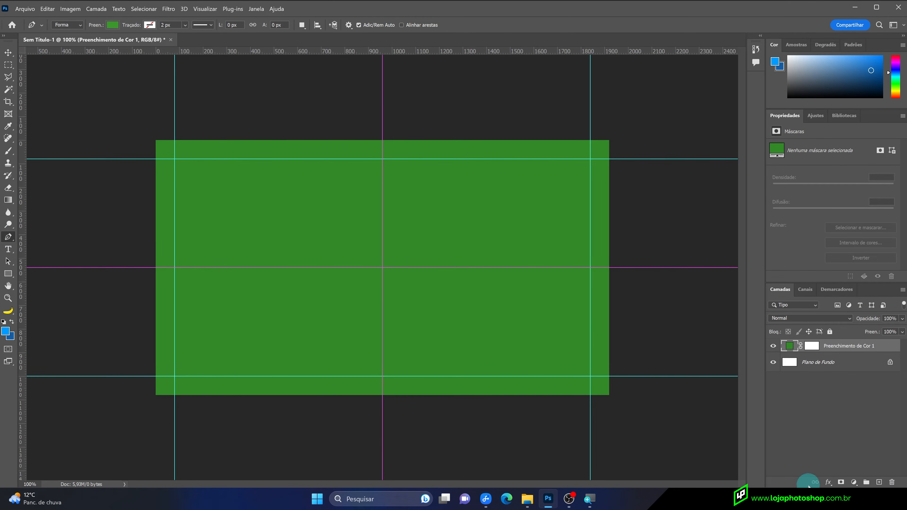
click(880, 482)
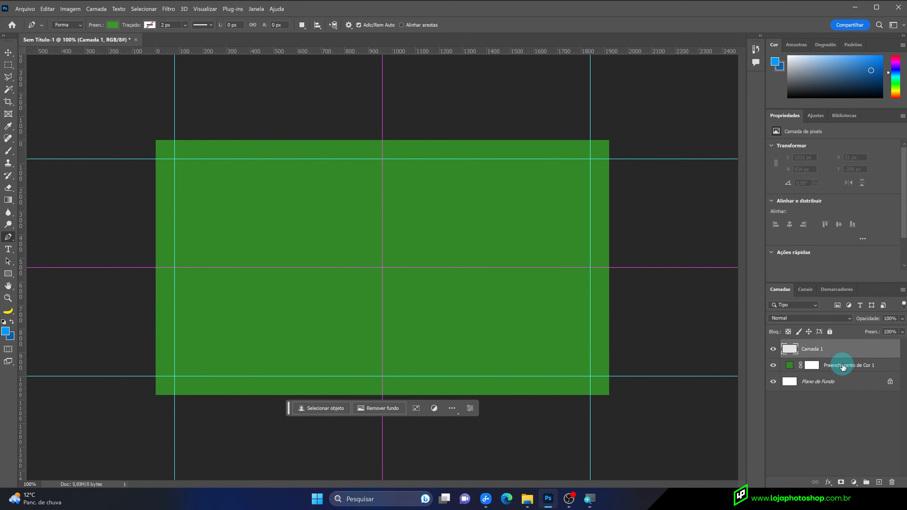
- Set the Pen tool's shape fill color to yellow f5f220
click(114, 25)
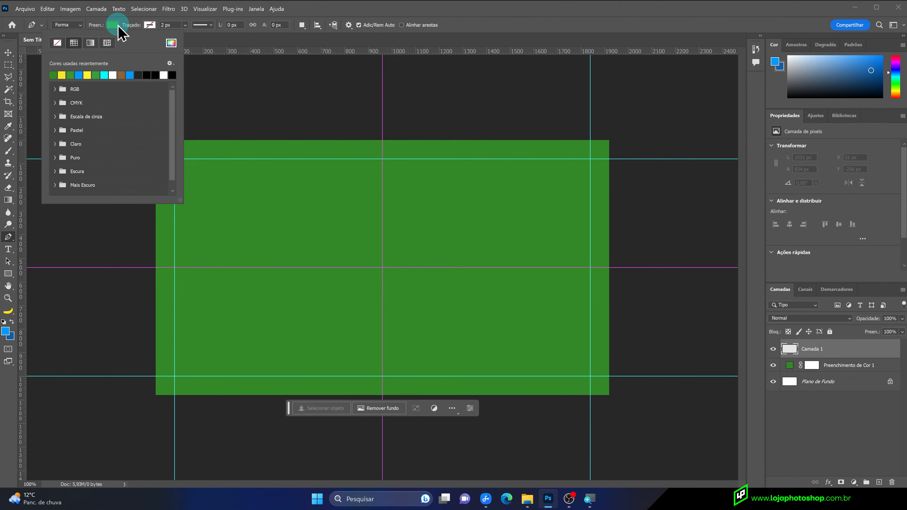
click(170, 43)
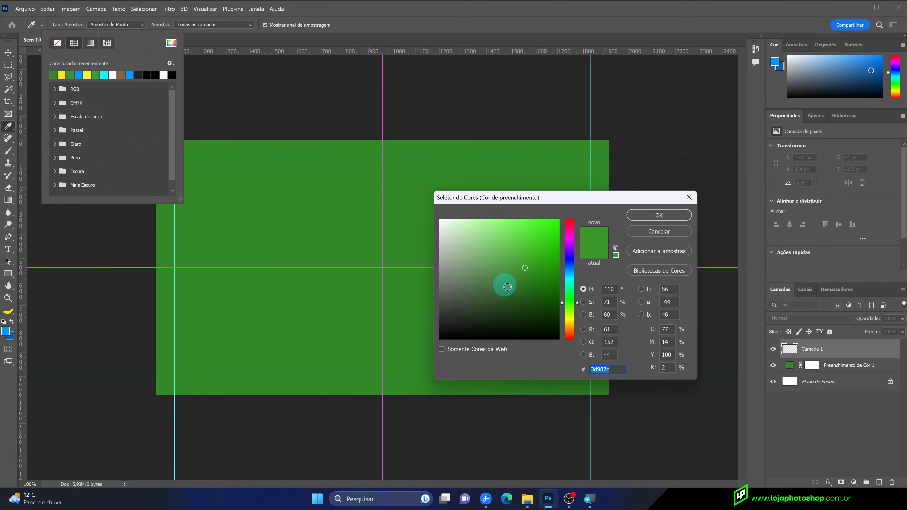
drag(570, 303, 570, 318)
drag(543, 286, 543, 224)
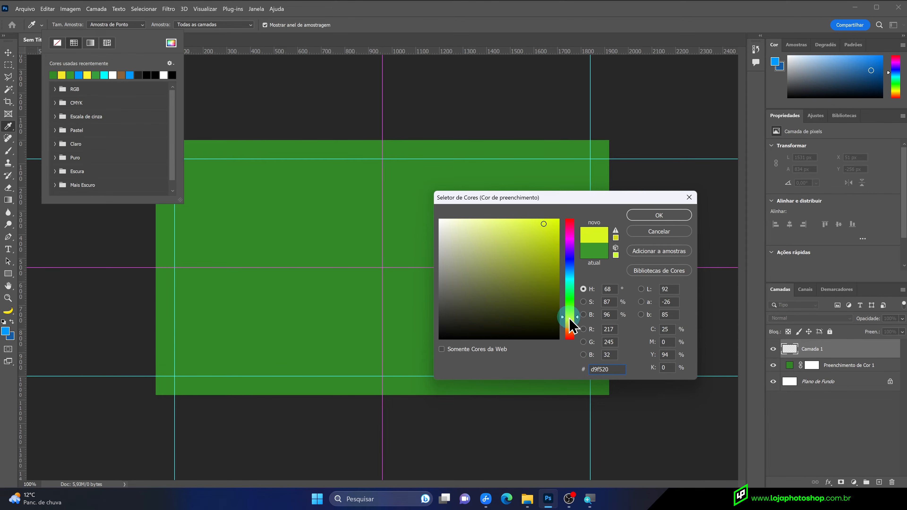
click(599, 372)
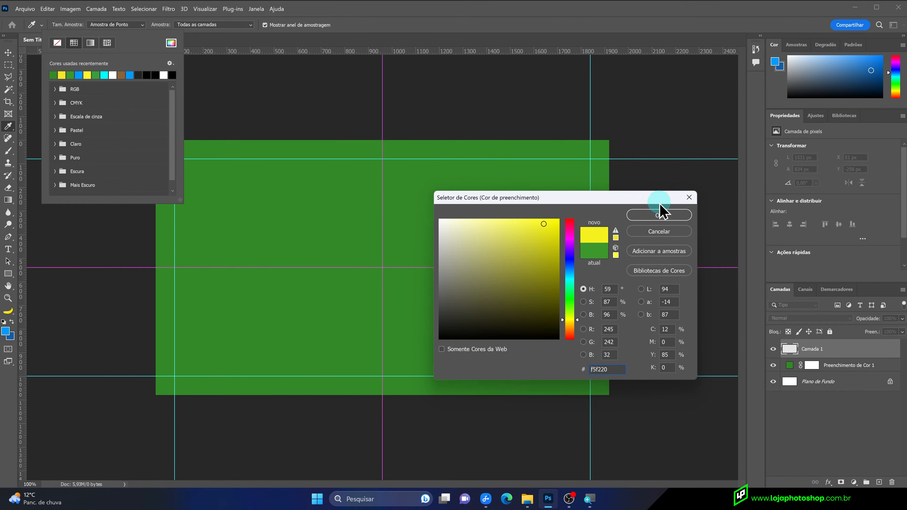
click(657, 215)
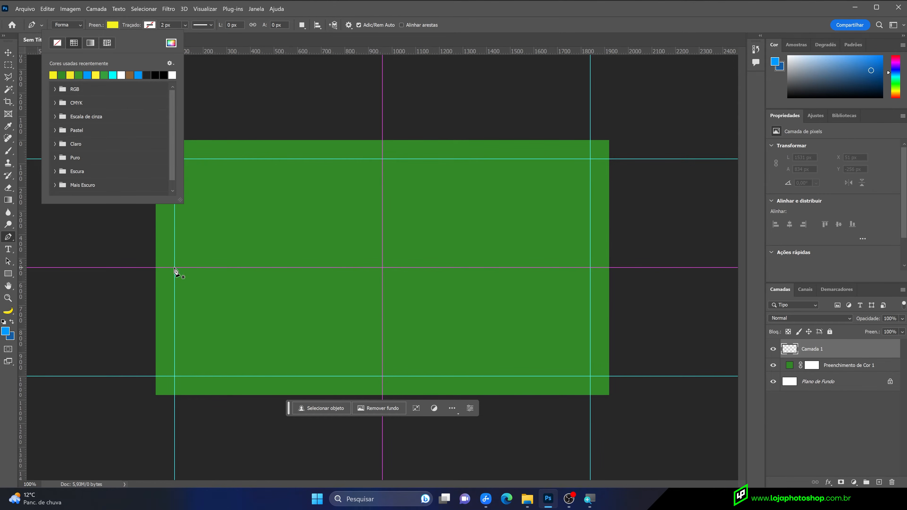
- Draw a closed yellow diamond about 1760 by 920 px, with its corners where the center guides meet the margin guides
click(175, 267)
click(383, 159)
click(590, 268)
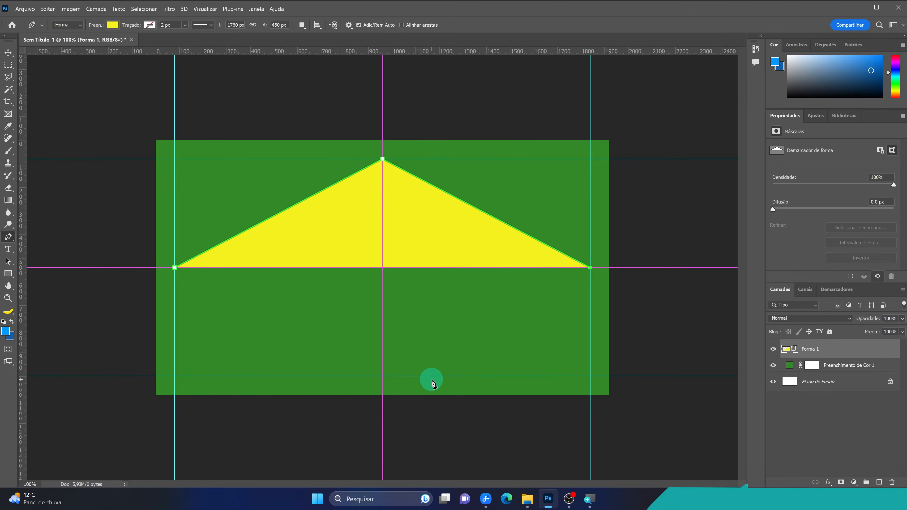
click(382, 376)
click(175, 268)
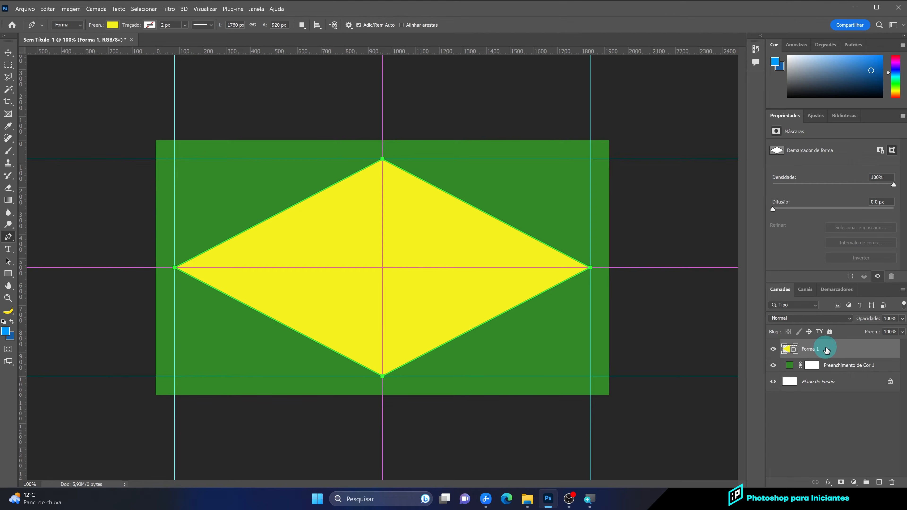
- Hide and re-show the yellow diamond layer and the green fill layer to check what each contributes
click(774, 349)
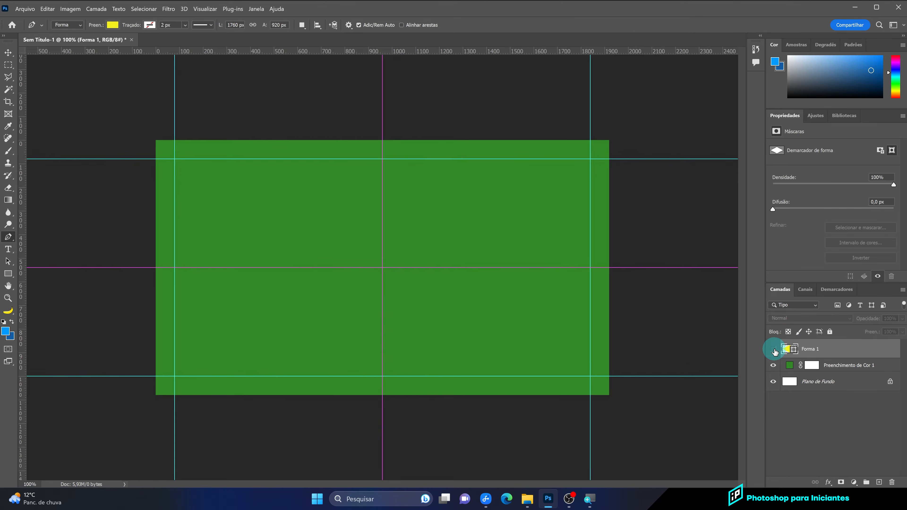
click(774, 350)
click(774, 350)
click(773, 350)
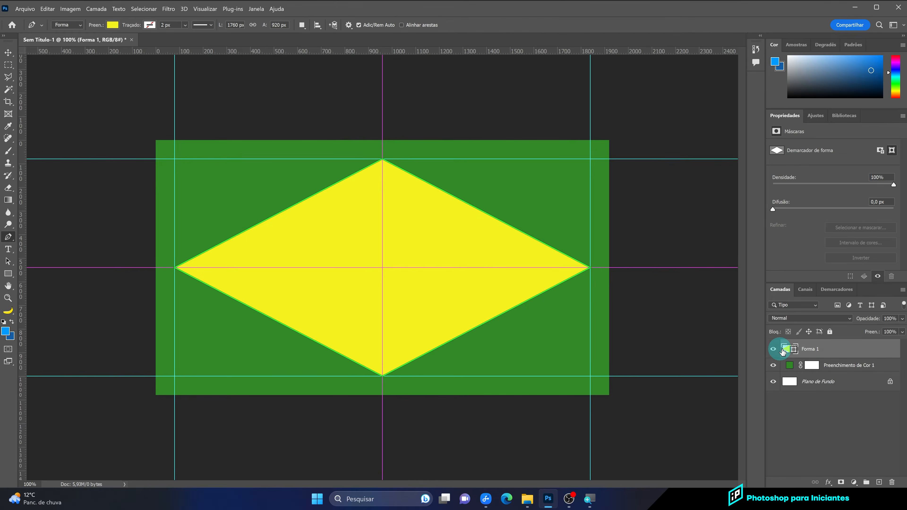
click(822, 349)
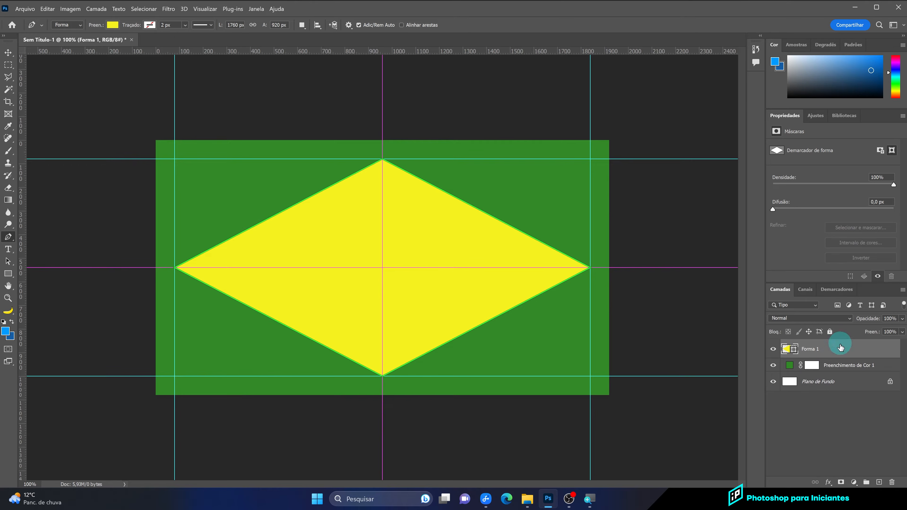
click(774, 366)
click(774, 366)
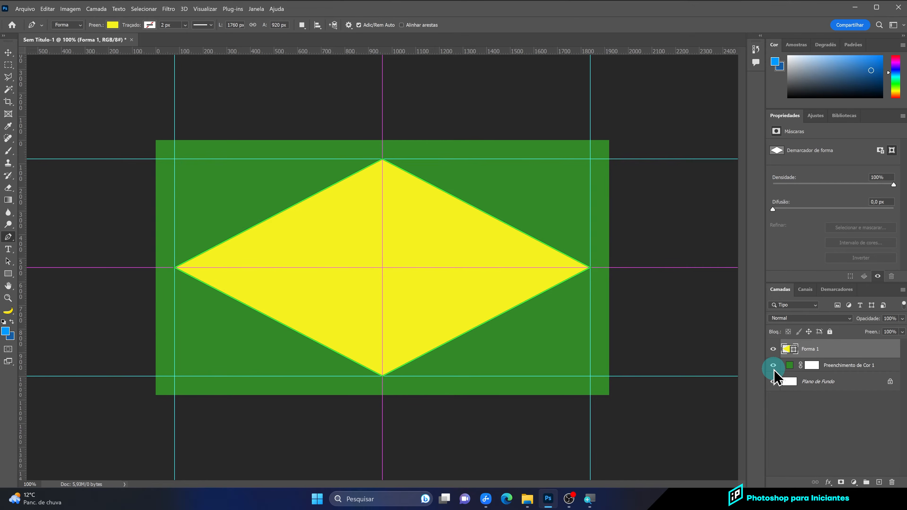
click(774, 366)
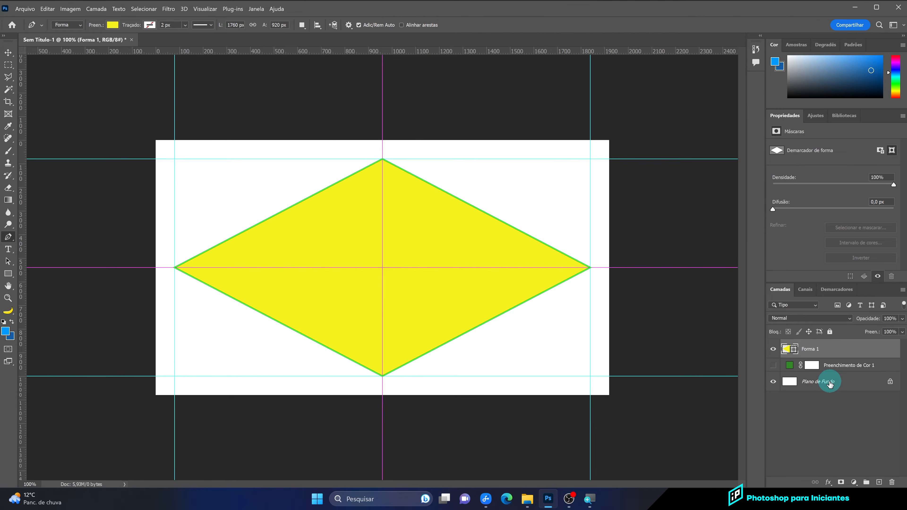
click(774, 366)
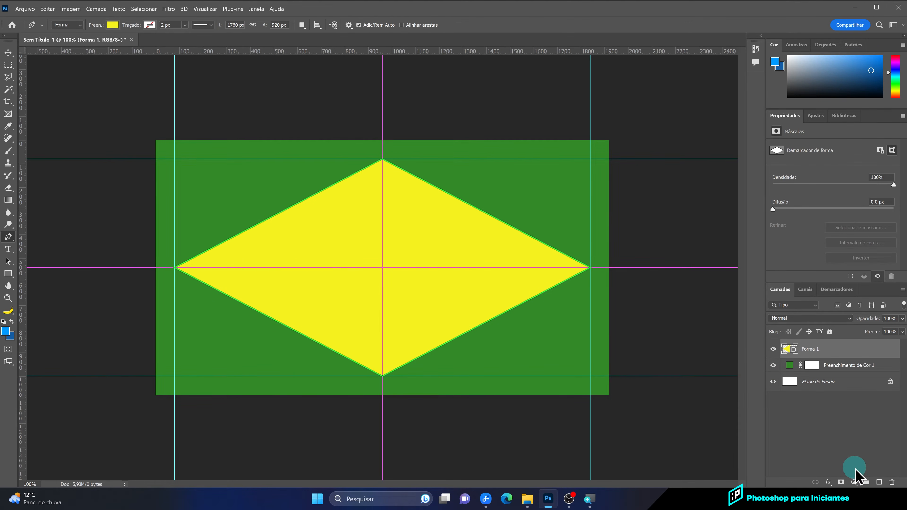
- Add a new empty layer above the yellow diamond and choose the Ellipse tool
click(879, 482)
click(8, 275)
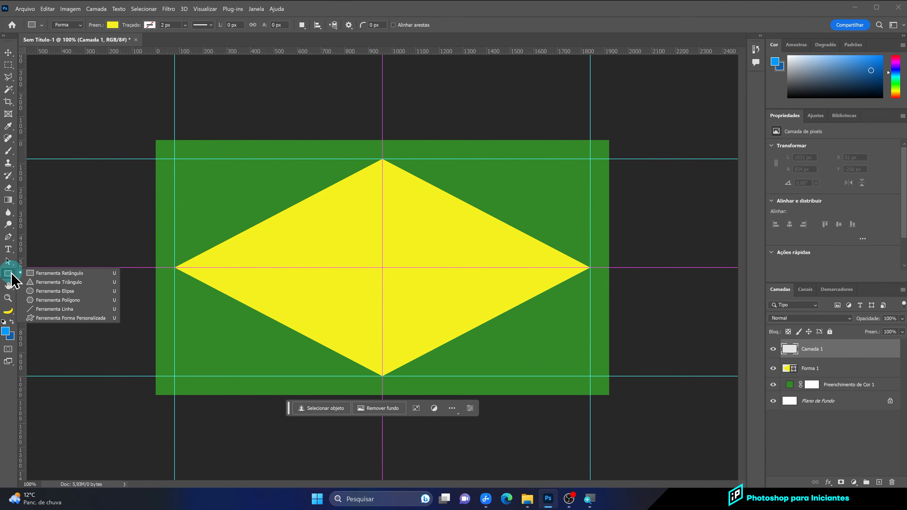
click(54, 291)
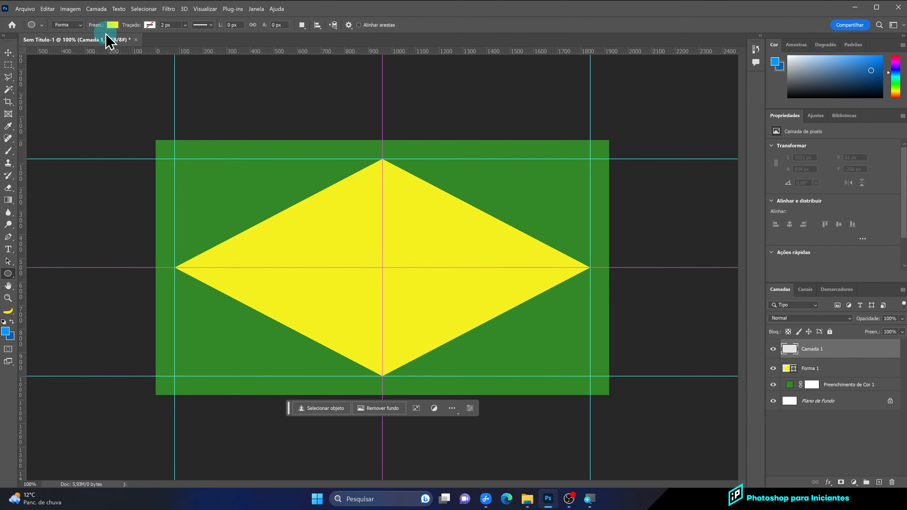
- Set the Ellipse tool's shape fill to a bright blue custom color
click(112, 25)
click(171, 43)
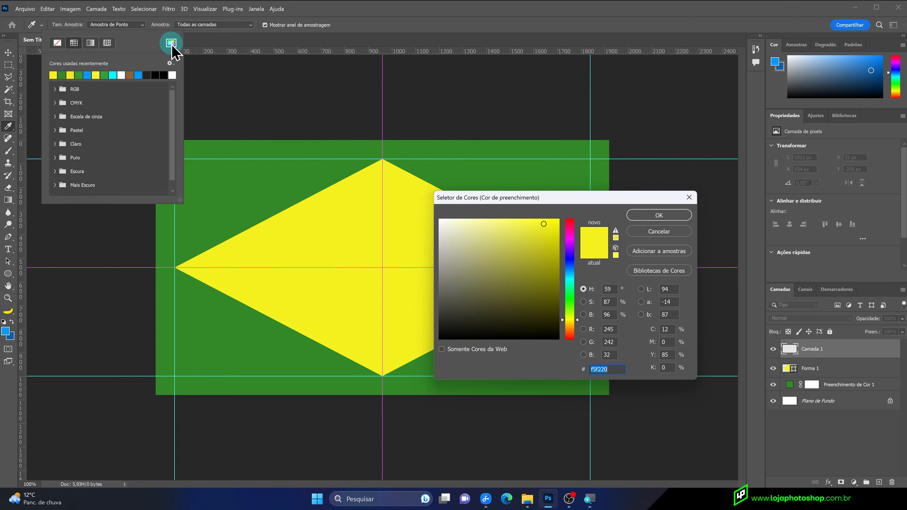
click(568, 264)
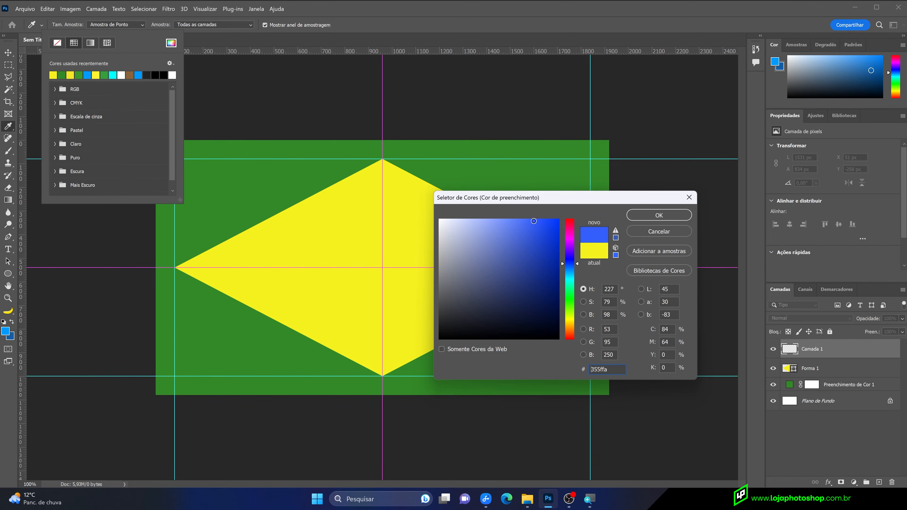
drag(572, 263, 573, 267)
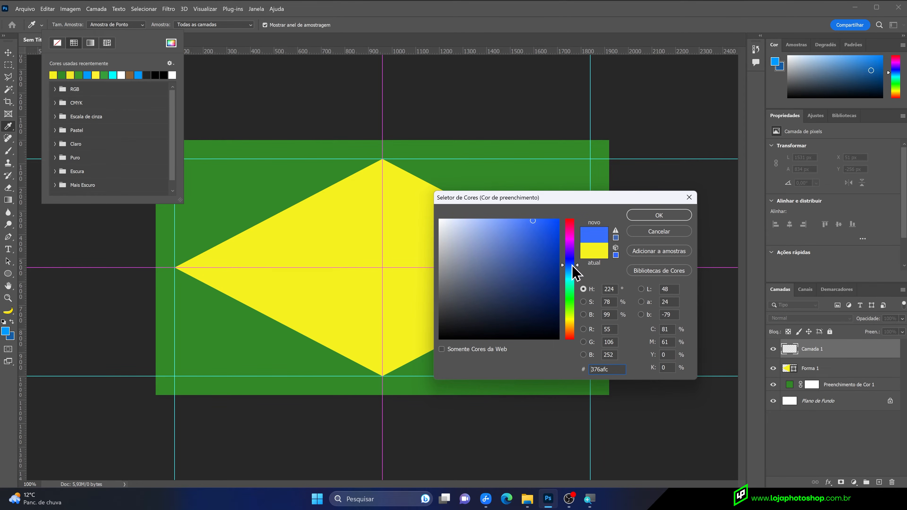
click(531, 222)
click(614, 351)
double_click(600, 368)
click(658, 216)
- Draw a blue circle about 552 px in diameter and center it on the crossing of the magenta guides
drag(326, 207, 536, 338)
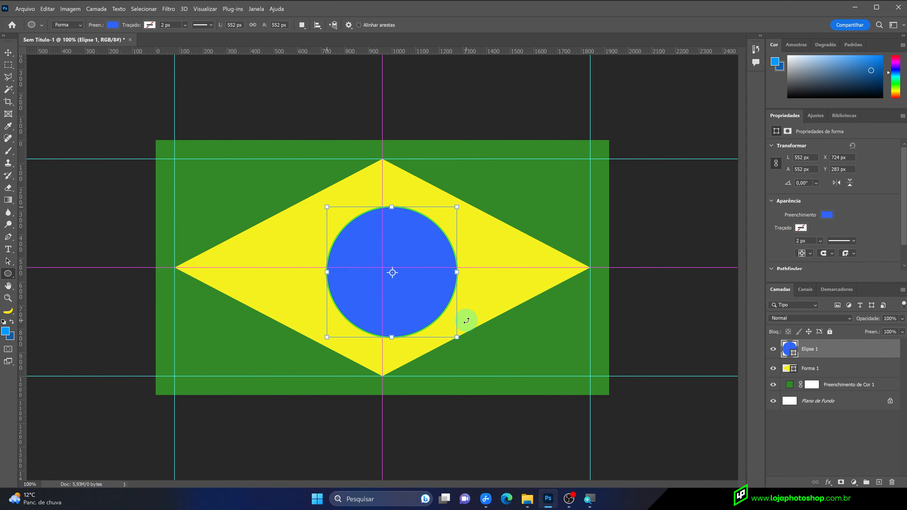
key(v)
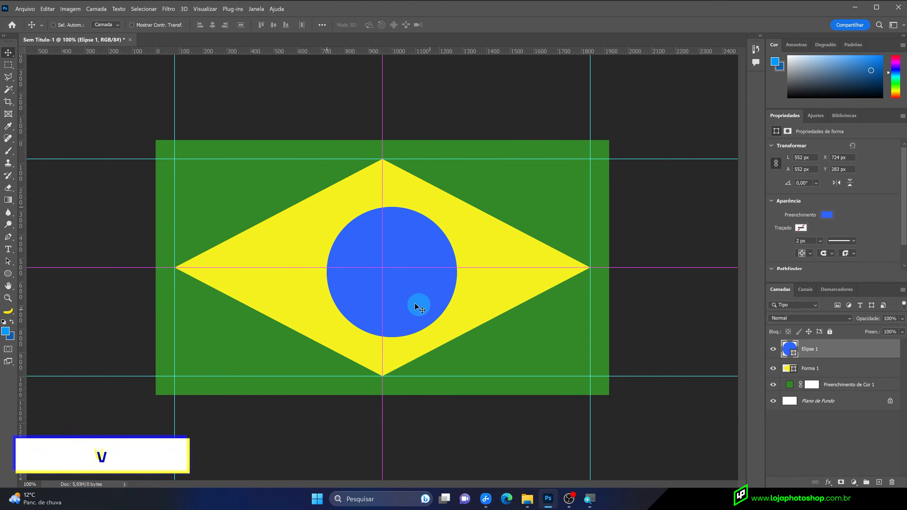
drag(412, 304, 401, 300)
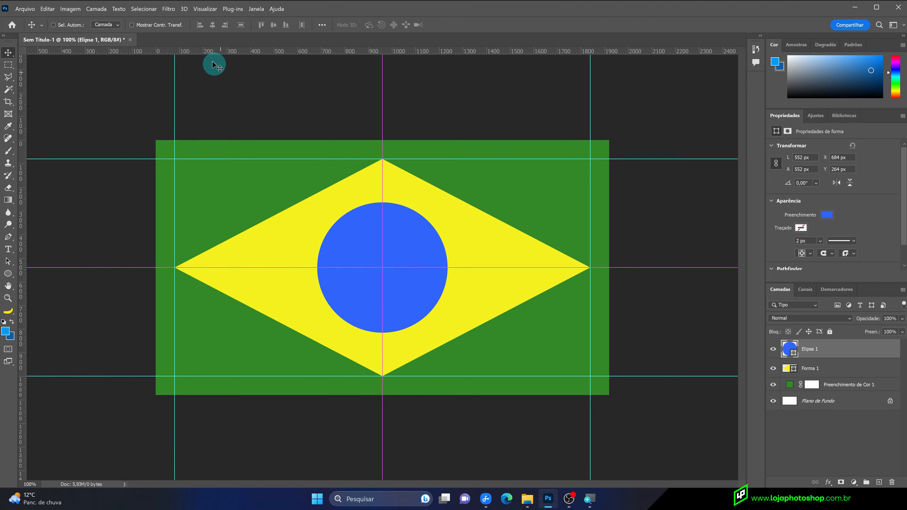
- Clear all guides from the canvas
click(205, 8)
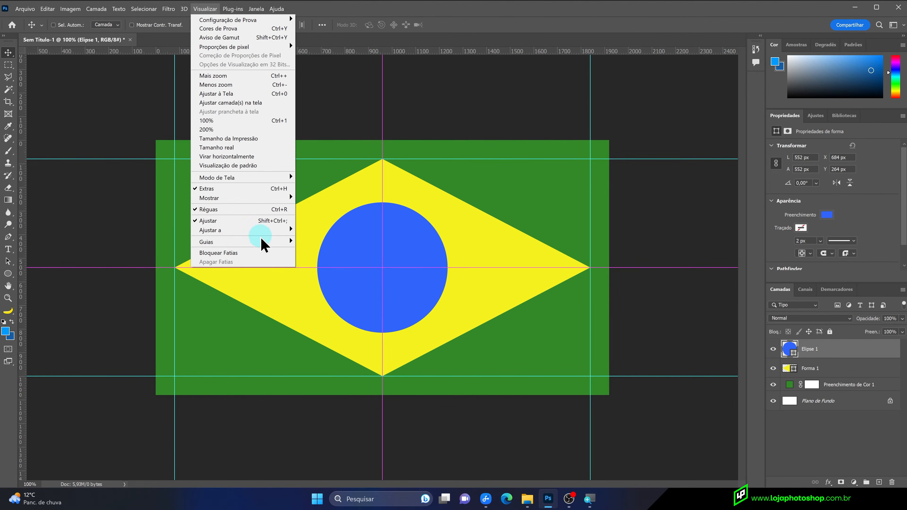
mouse_move(271, 242)
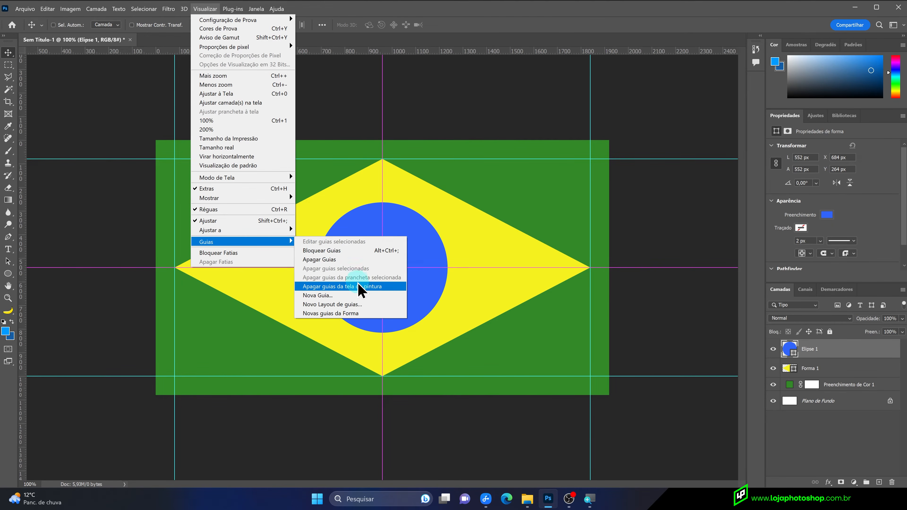
click(355, 260)
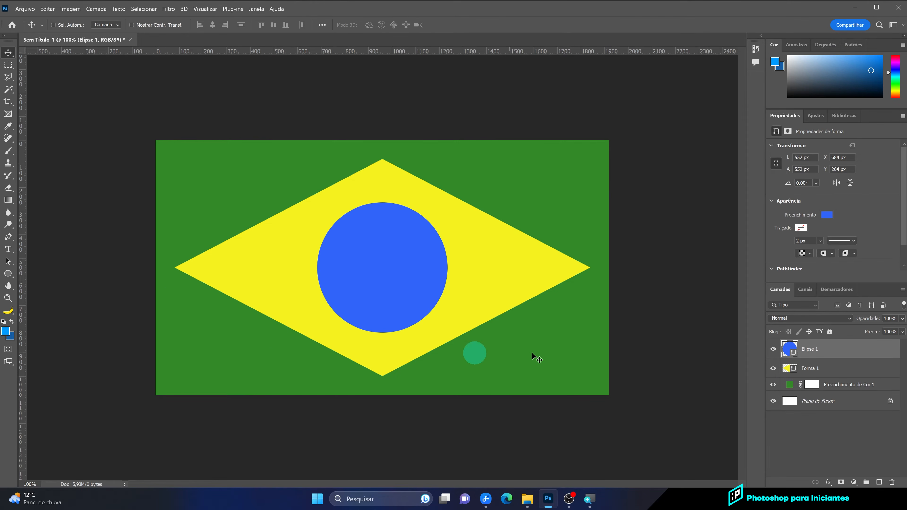
- Hide and re-show the yellow diamond layer and the blue circle layer to compare their contents
click(770, 369)
click(774, 370)
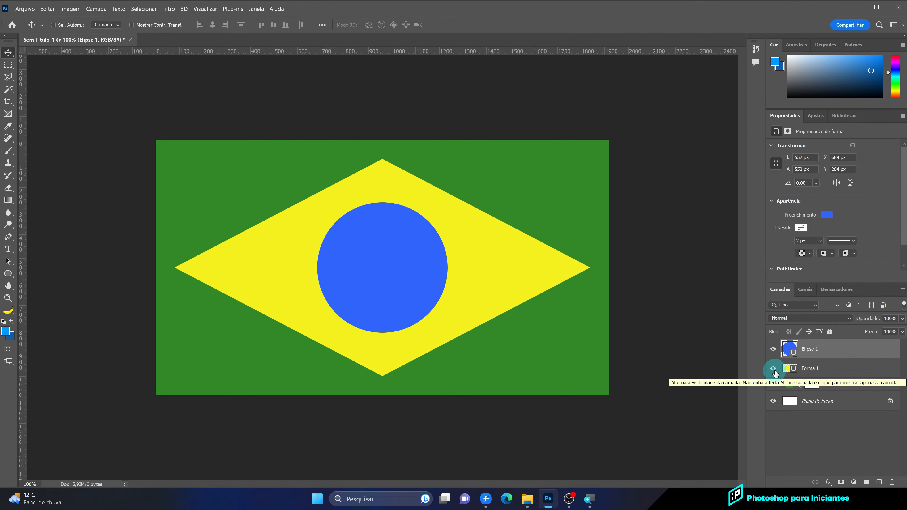
click(774, 351)
click(774, 351)
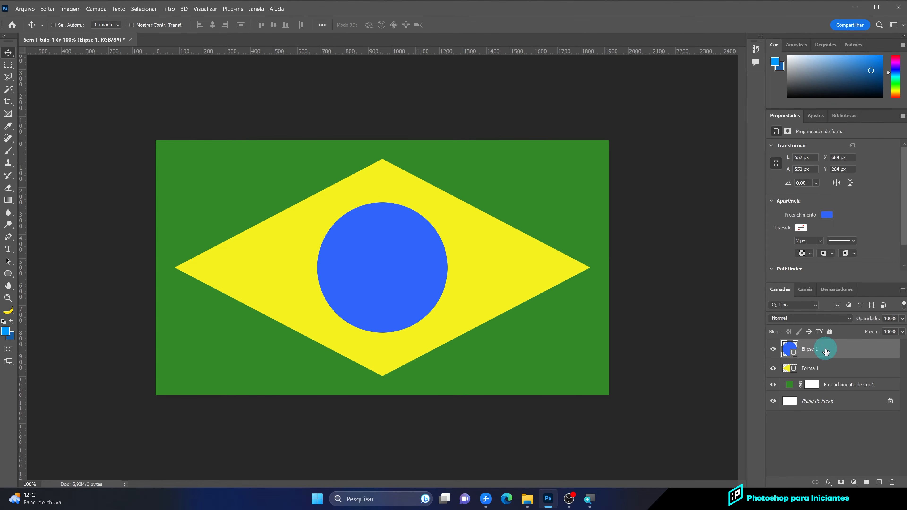
- Place the blue circle layer beneath the yellow diamond layer and try moving the covered circle sideways, undoing that move
drag(827, 351, 841, 372)
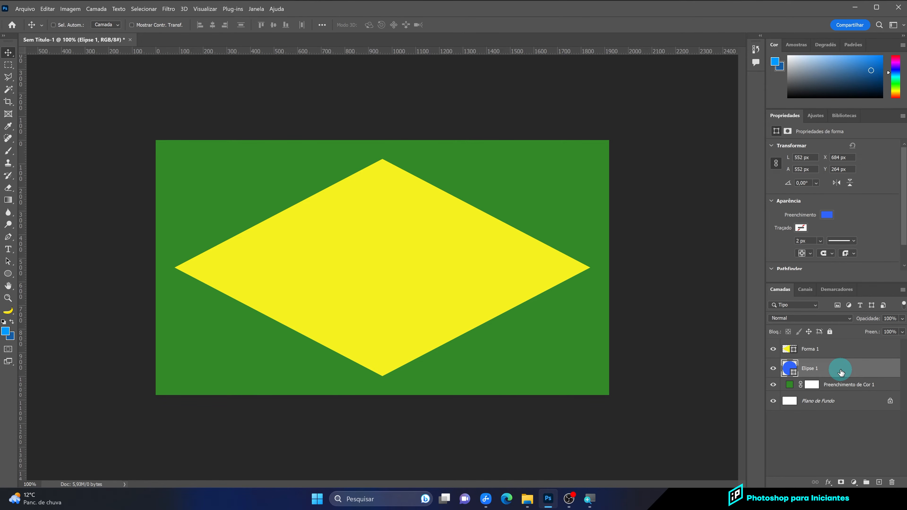
click(773, 349)
click(774, 349)
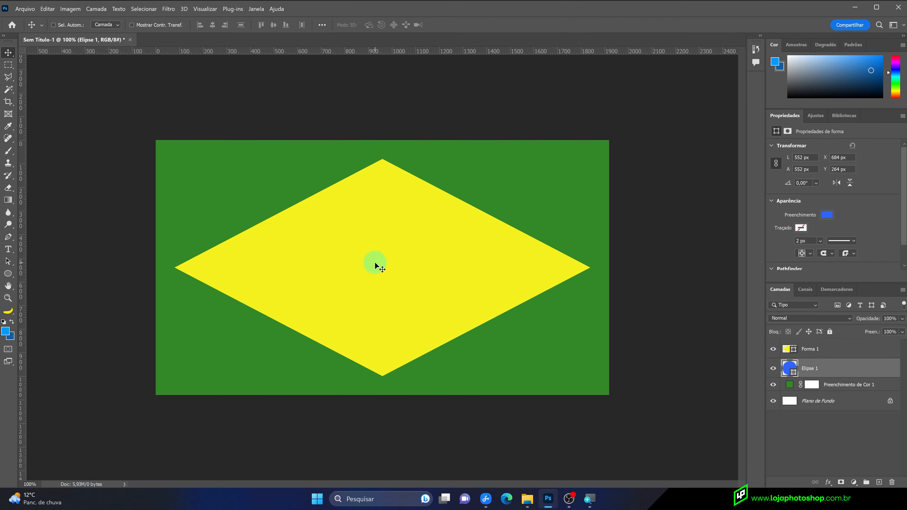
drag(340, 245, 453, 242)
key(ctrl+z)
- Restack the layers by raising the green fill, the yellow diamond and the blue circle in turn, ending with the circle on top
drag(830, 390, 842, 350)
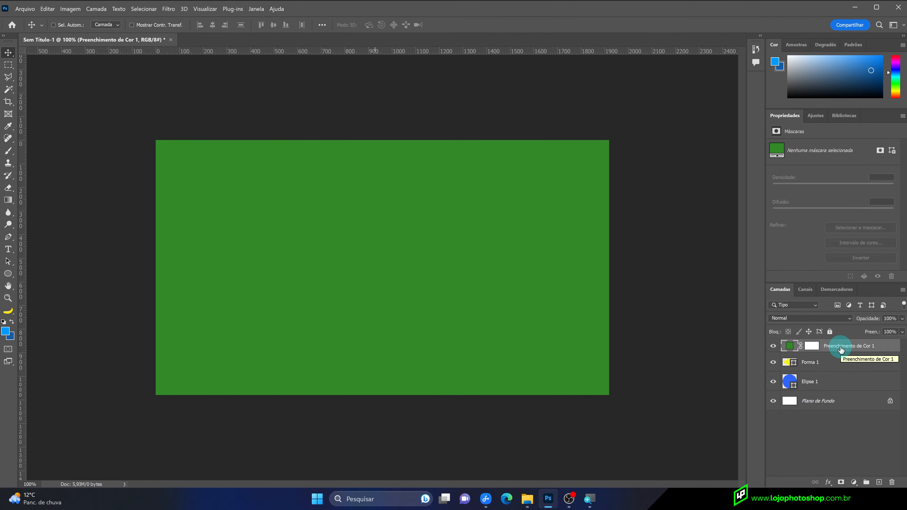
drag(828, 362, 829, 344)
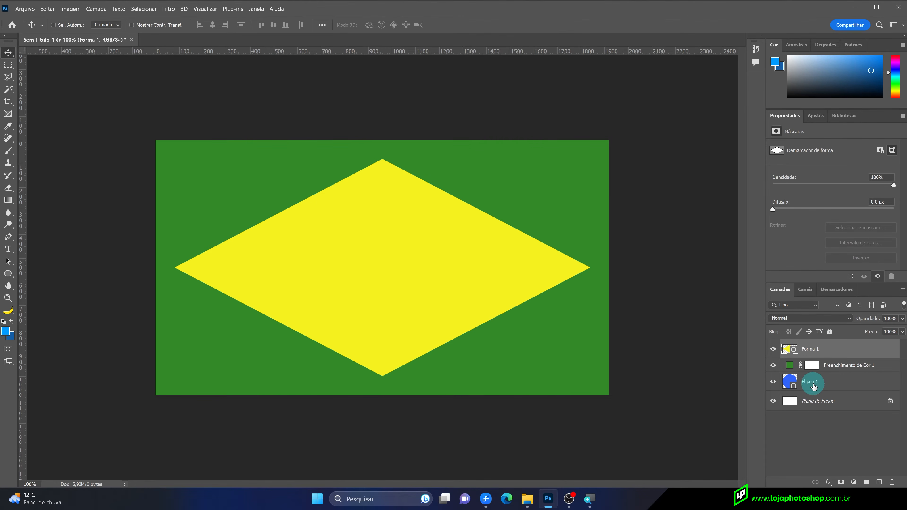
drag(817, 378, 828, 347)
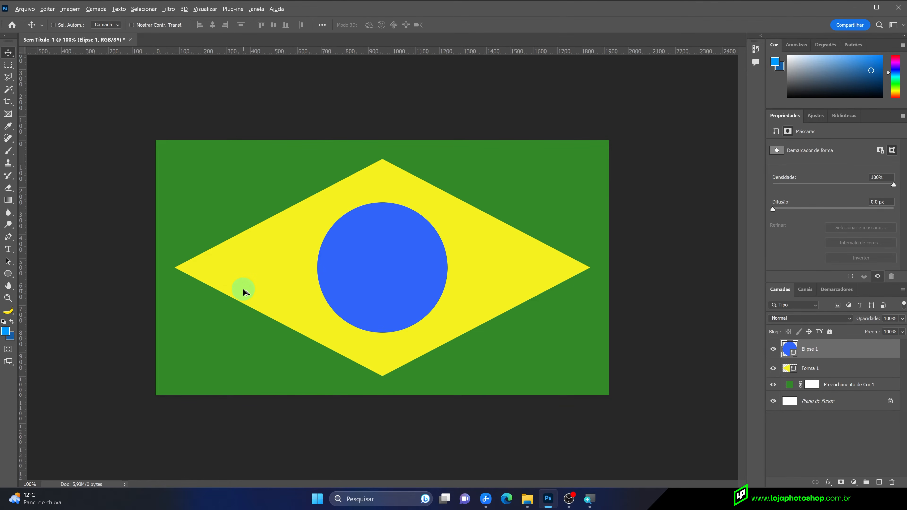
- Try moving the blue circle off the diamond's center, and undo the move
scroll(286, 295, up, 4)
scroll(336, 295, up, 1)
scroll(340, 291, down, 1)
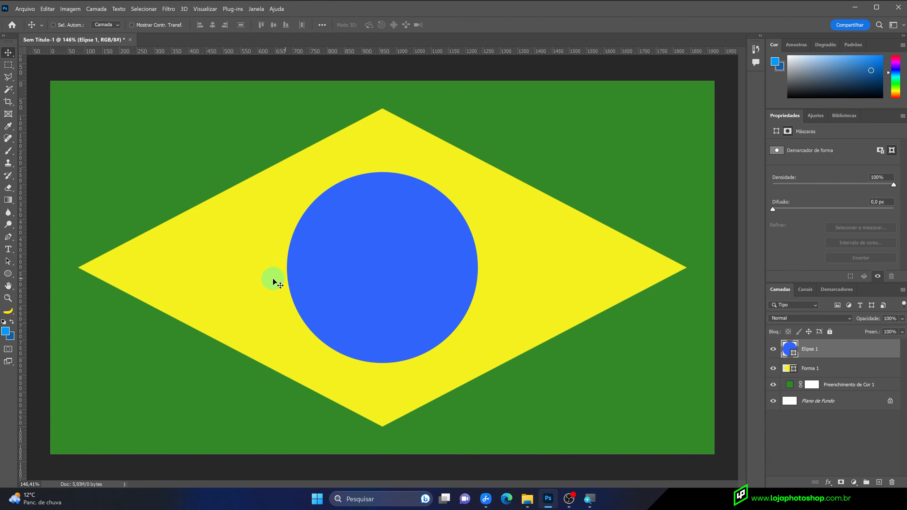
drag(361, 297, 430, 321)
key(ctrl+z)
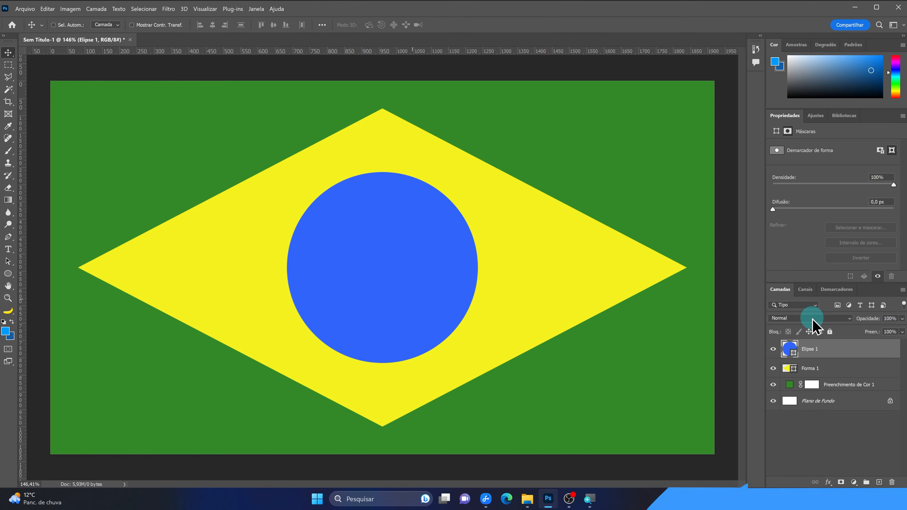
- Move the blue circle across the diamond's upper-right edge and preview blend modes on it, keeping Normal
drag(411, 300, 557, 260)
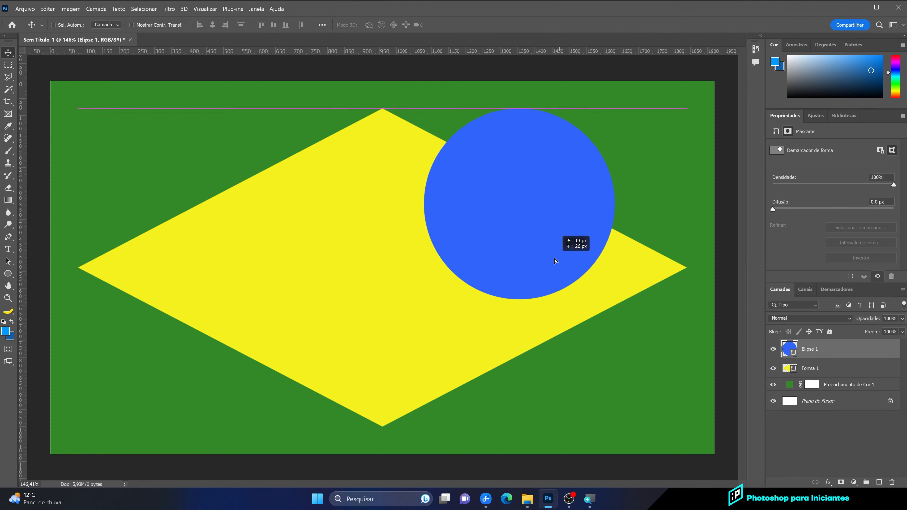
click(801, 320)
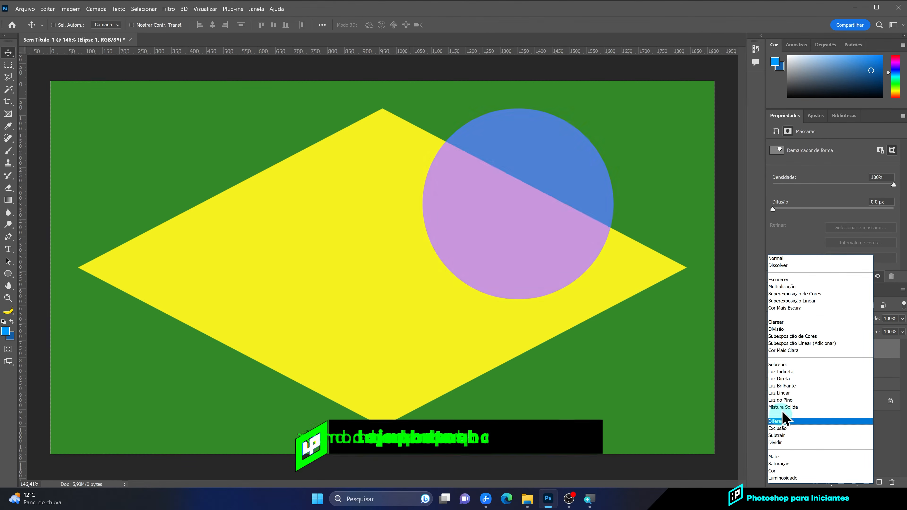
click(886, 353)
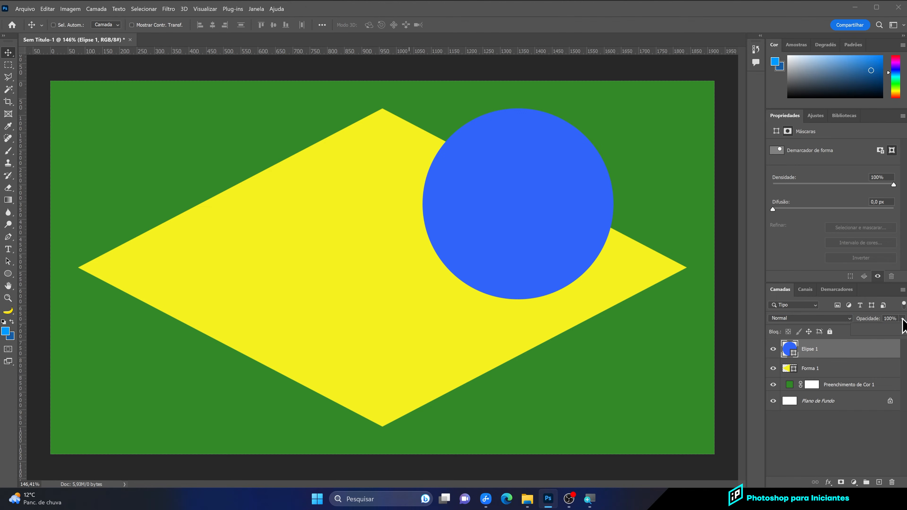
- Lower the circle layer's opacity to 35% and move the circle across the artwork and back to the diamond's center
drag(884, 330, 872, 330)
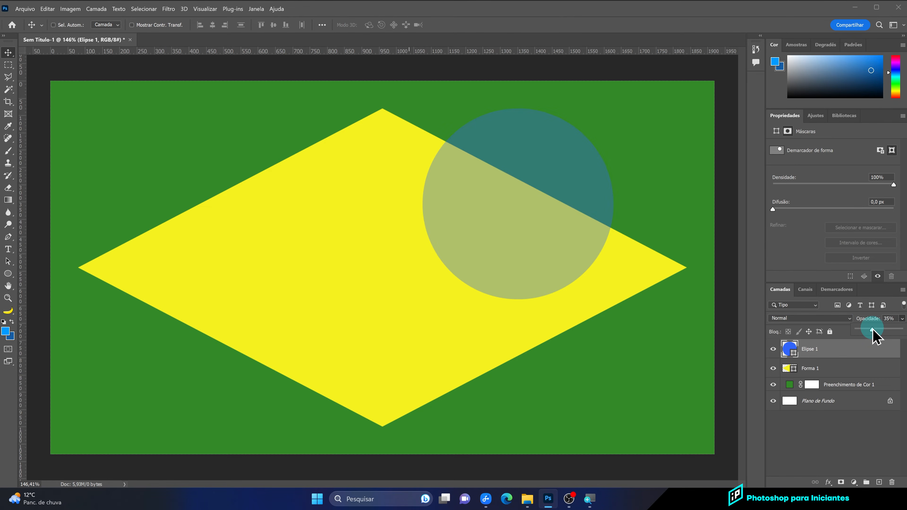
drag(572, 234, 294, 350)
drag(234, 316, 378, 267)
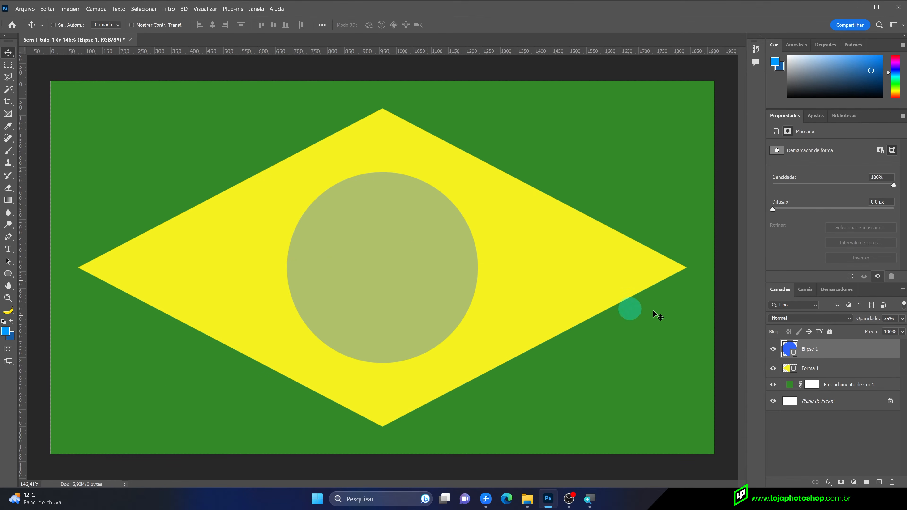
- Restore the blue circle layer's opacity to 100% and give the circle a white 16 px outside stroke in Normal mode
drag(902, 318, 885, 349)
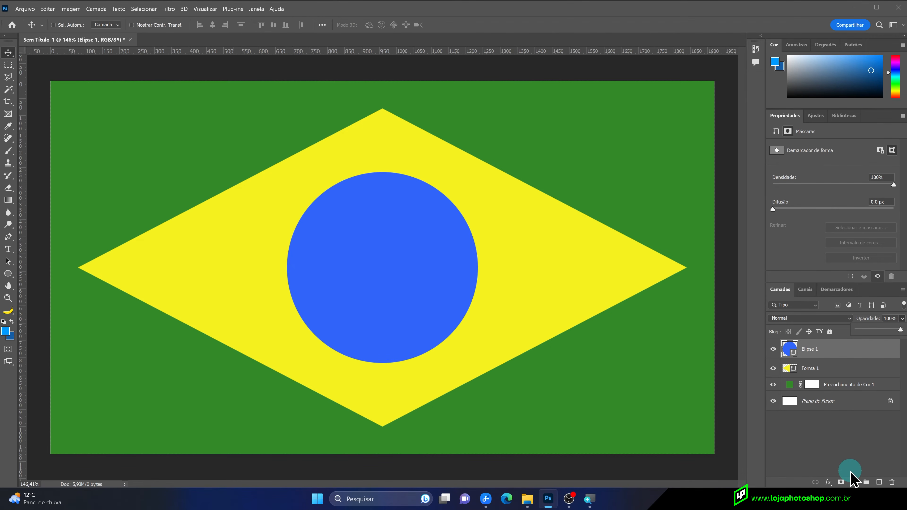
click(829, 483)
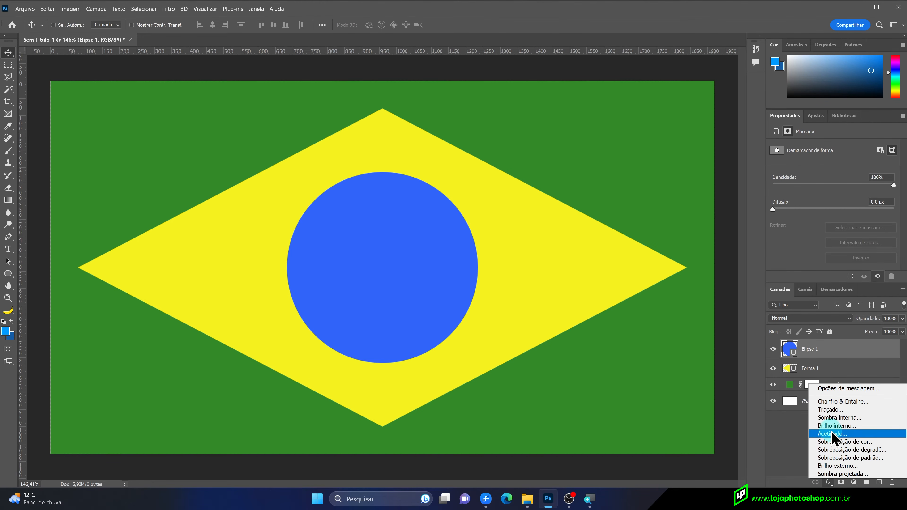
click(837, 419)
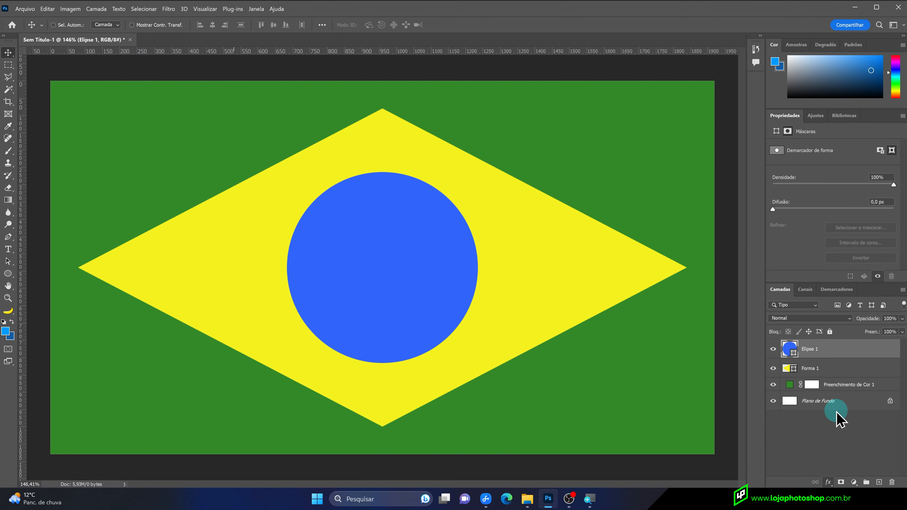
drag(679, 251, 652, 124)
drag(678, 167, 669, 166)
click(674, 175)
click(675, 183)
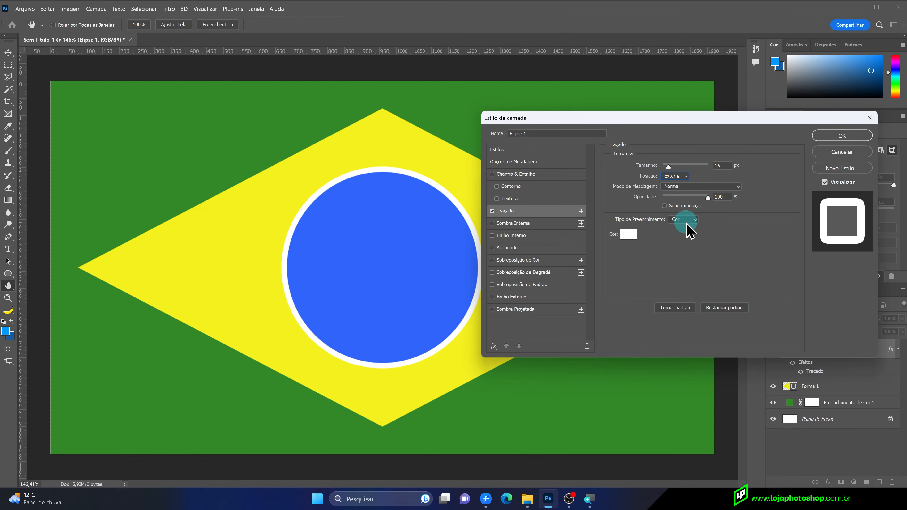
click(628, 234)
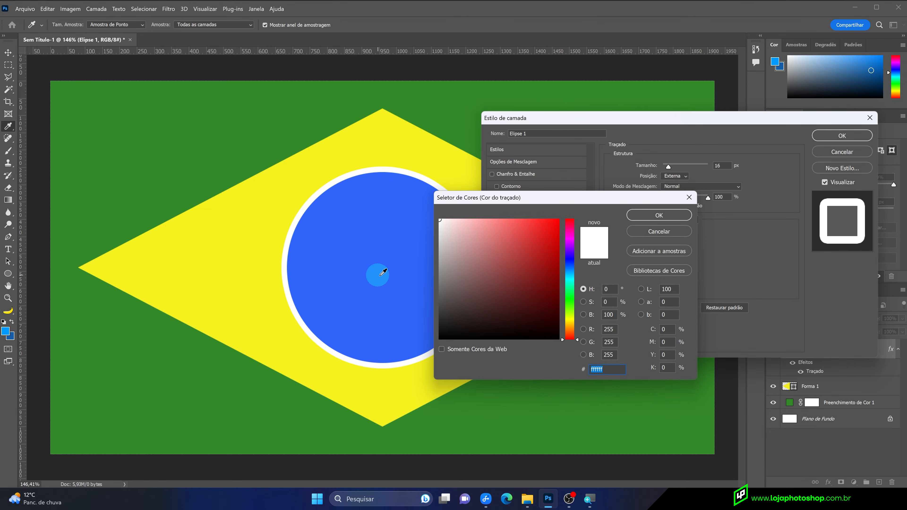
click(658, 216)
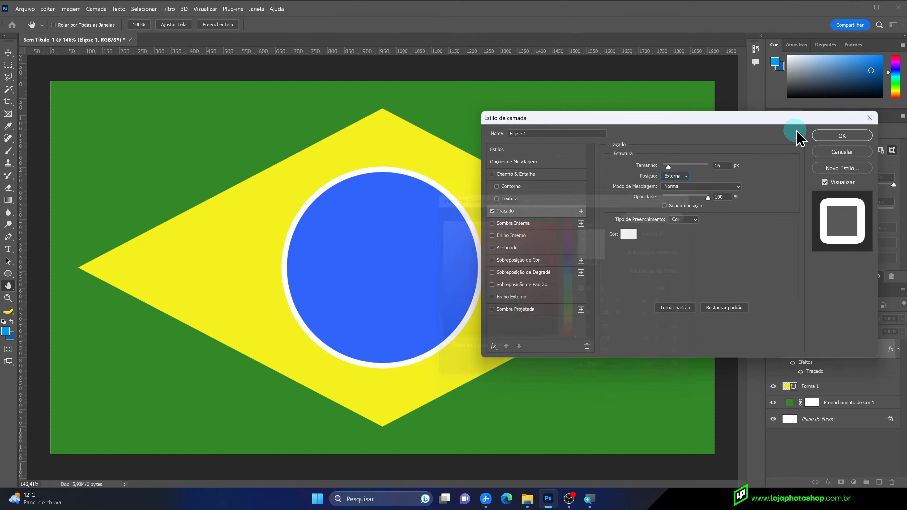
click(829, 140)
click(902, 319)
mouse_move(900, 329)
mouse_down()
mouse_move(865, 335)
mouse_move(902, 330)
mouse_move(898, 341)
mouse_move(852, 343)
mouse_move(901, 343)
mouse_up()
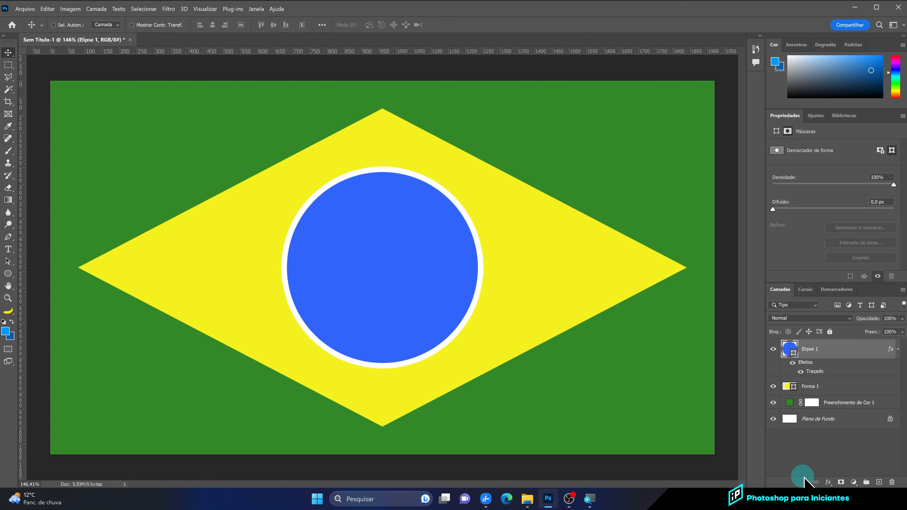
- Try a black drop shadow on the blue circle with 96 px distance and an enlarged blur size, and discard it
click(829, 483)
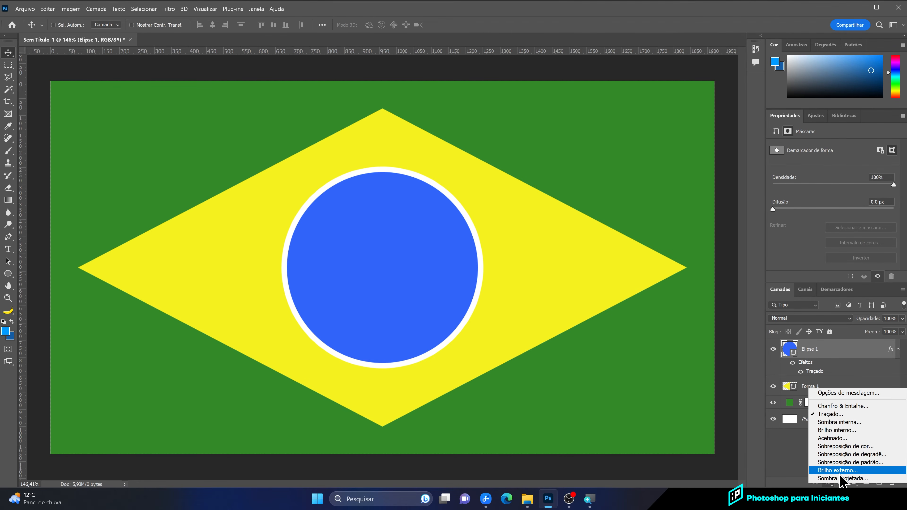
click(818, 463)
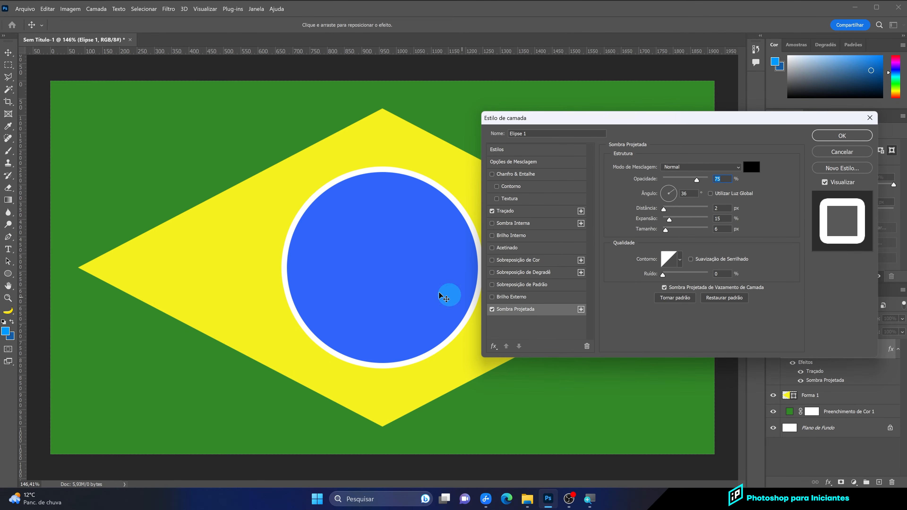
drag(666, 231, 698, 214)
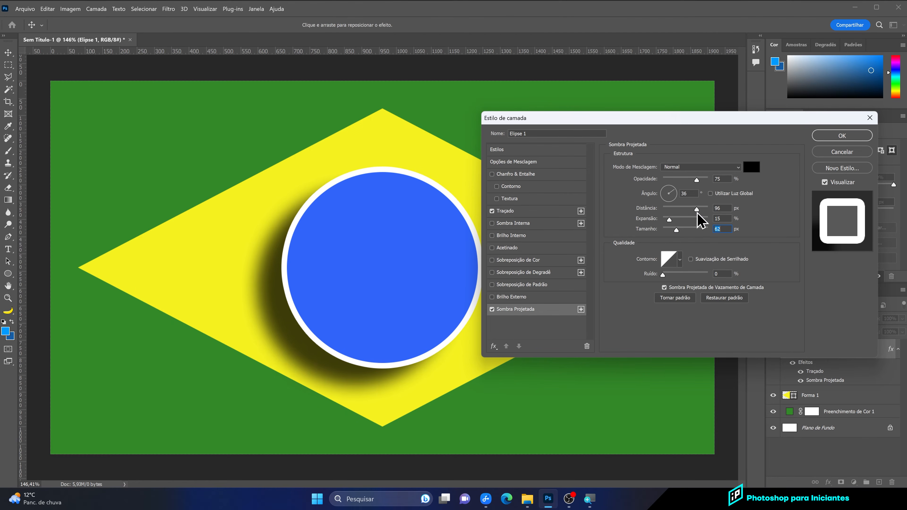
click(696, 209)
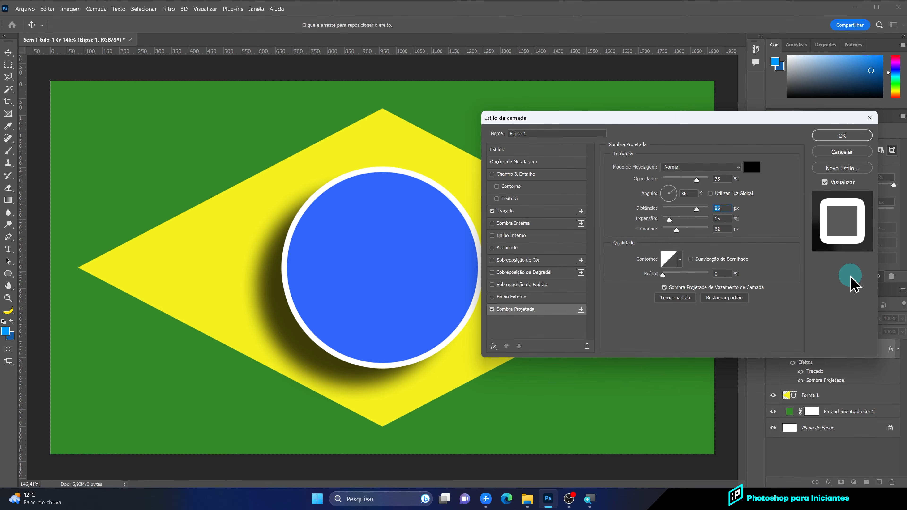
drag(677, 230, 694, 232)
click(824, 168)
click(832, 151)
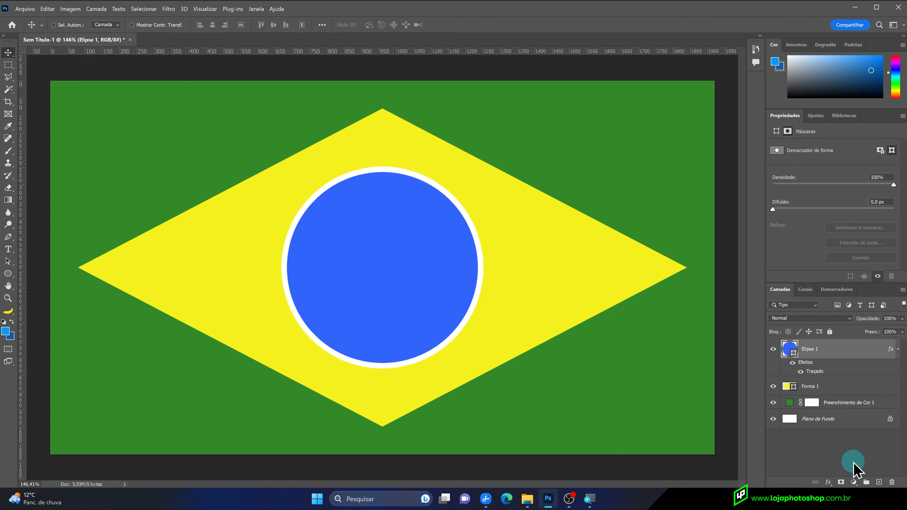
click(854, 484)
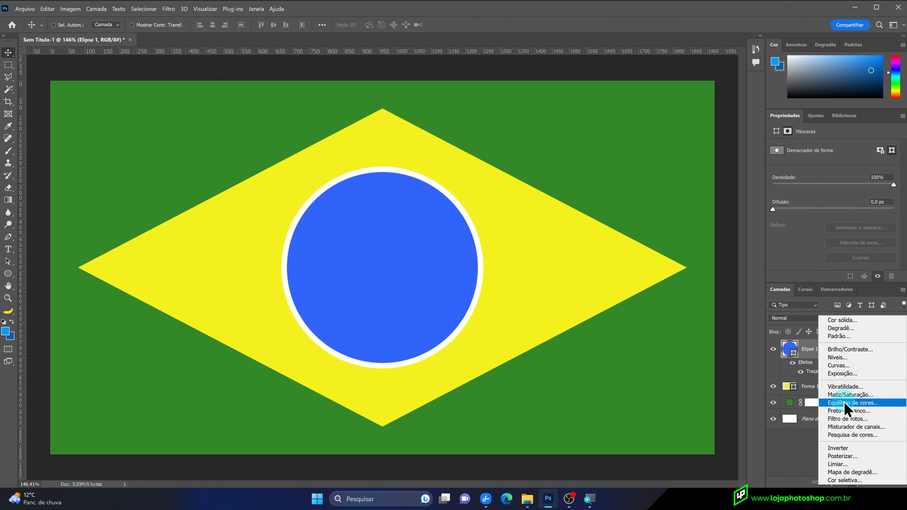
click(865, 479)
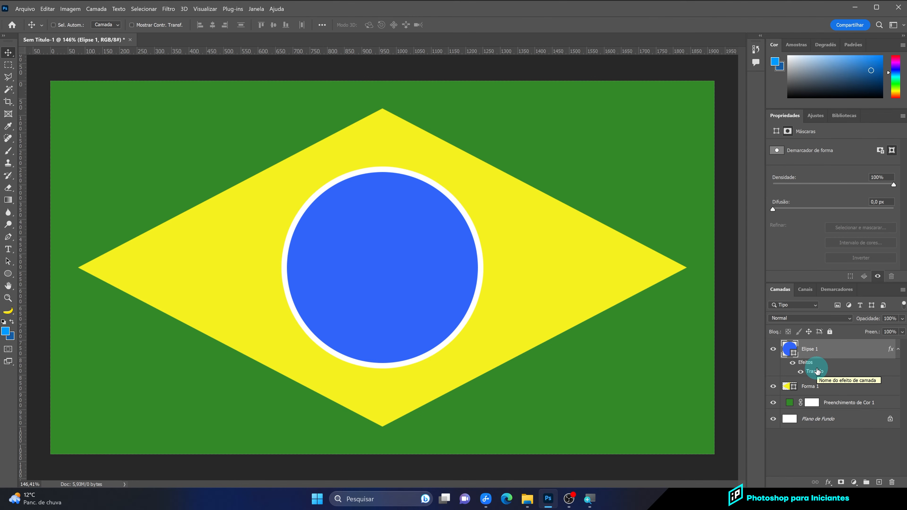
- Group the circle, diamond and green fill layers, and name the group BANDEIRA BRASIL
ctrl+click(836, 385)
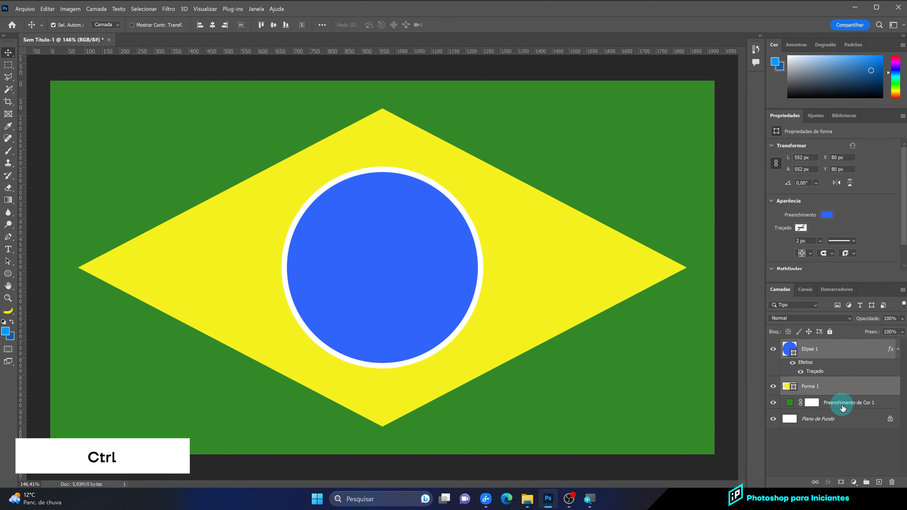
ctrl+click(841, 404)
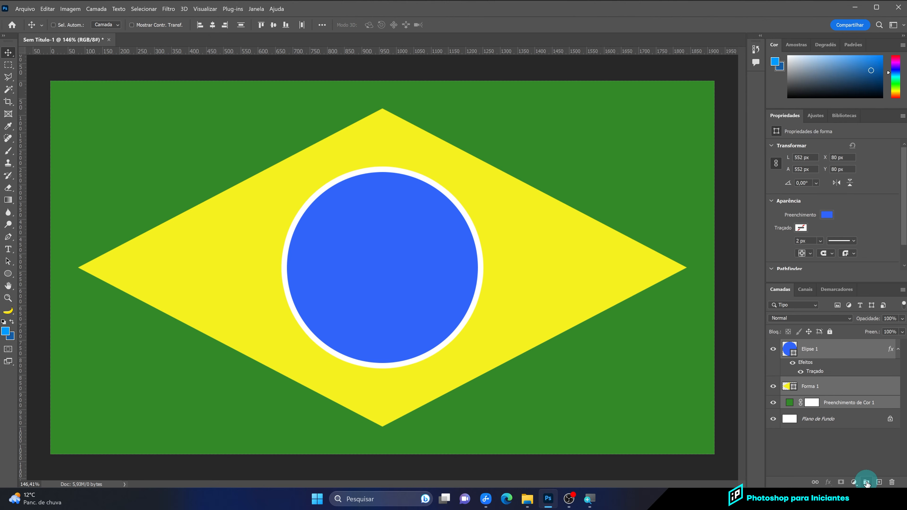
click(867, 483)
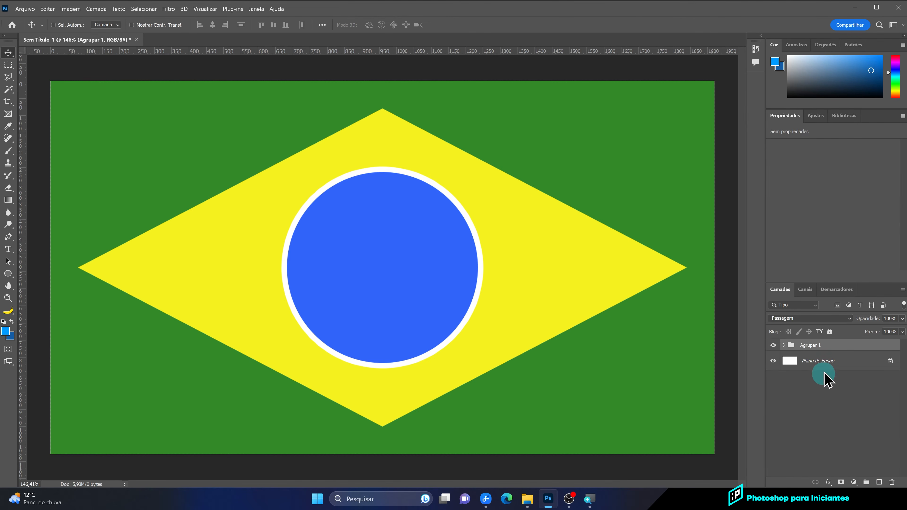
click(785, 346)
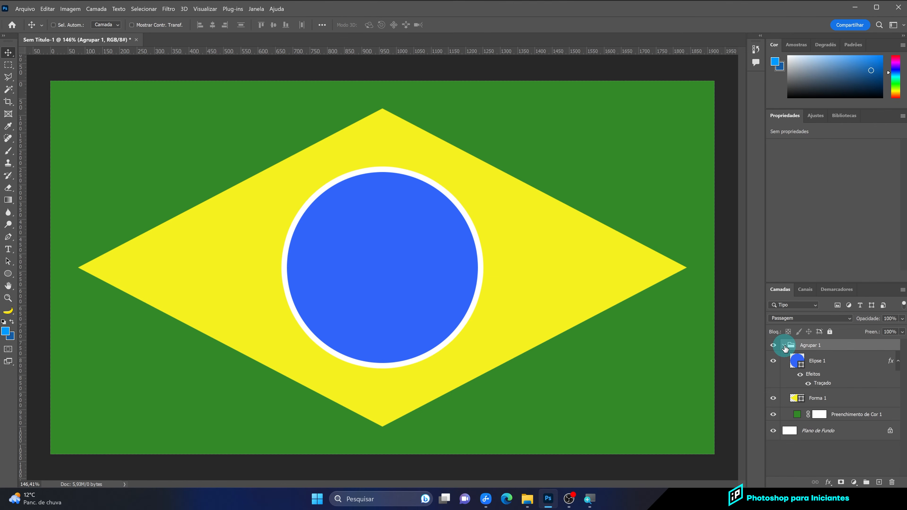
click(785, 345)
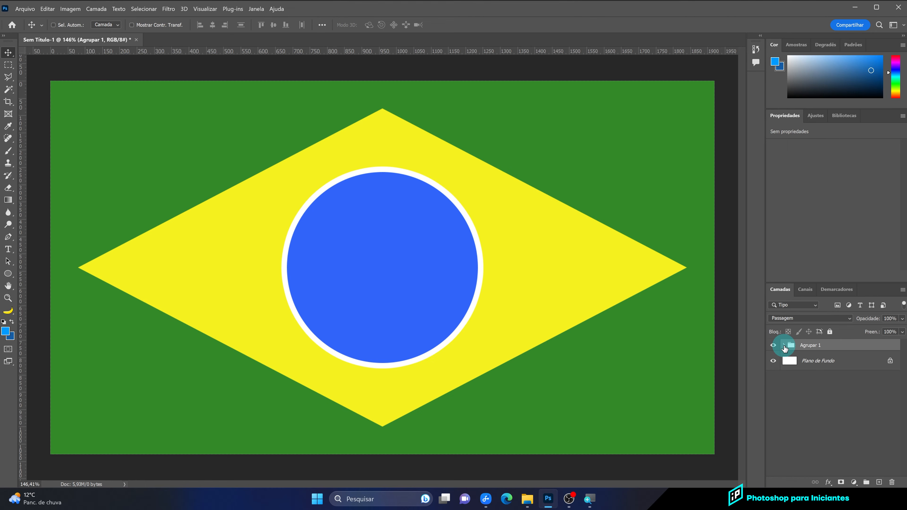
double_click(806, 346)
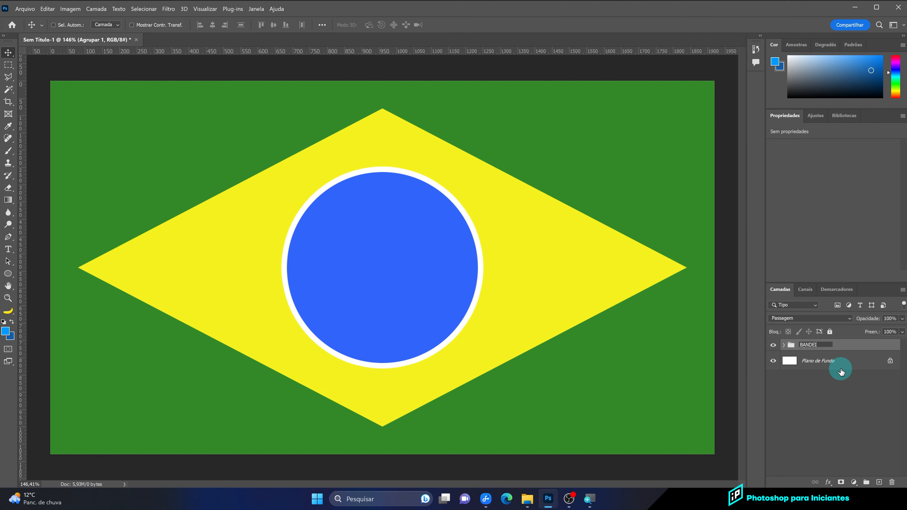
text(BANDEIRA BRASIL)
key(Return)
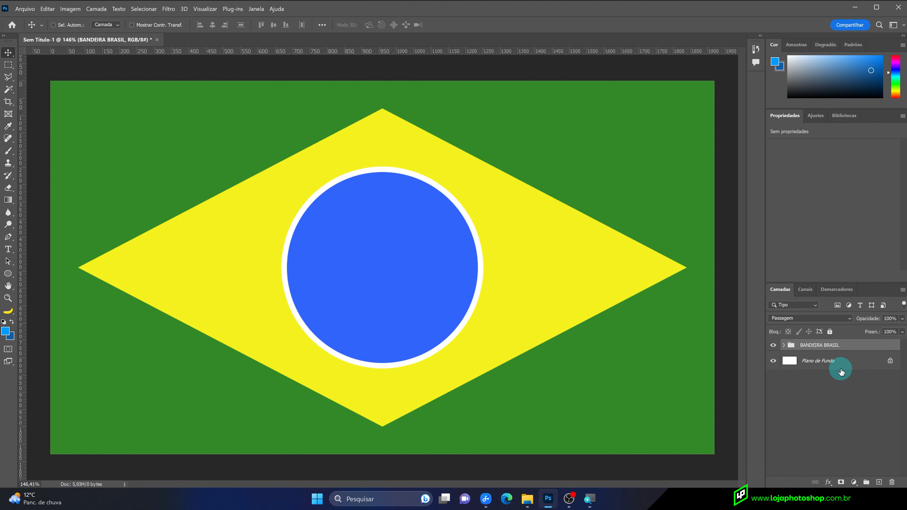
- Rename the group's green fill layer VERDE, the diamond layer AMARELO and the circle layer AZUL, leaving the group collapsed
click(783, 346)
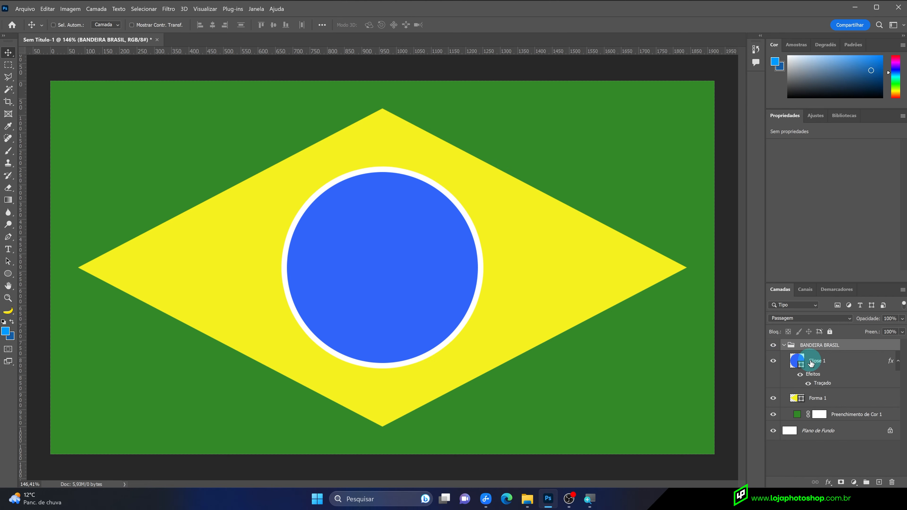
double_click(834, 415)
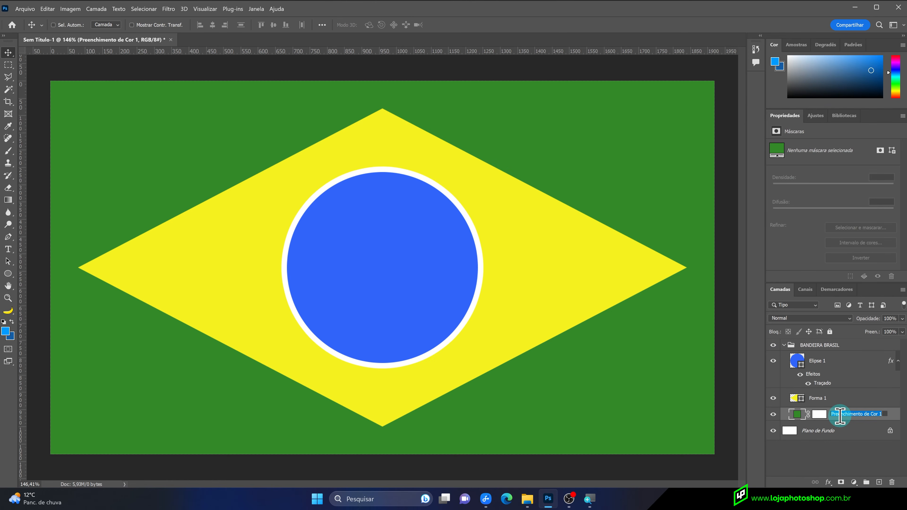
text(VERDE)
key(Return)
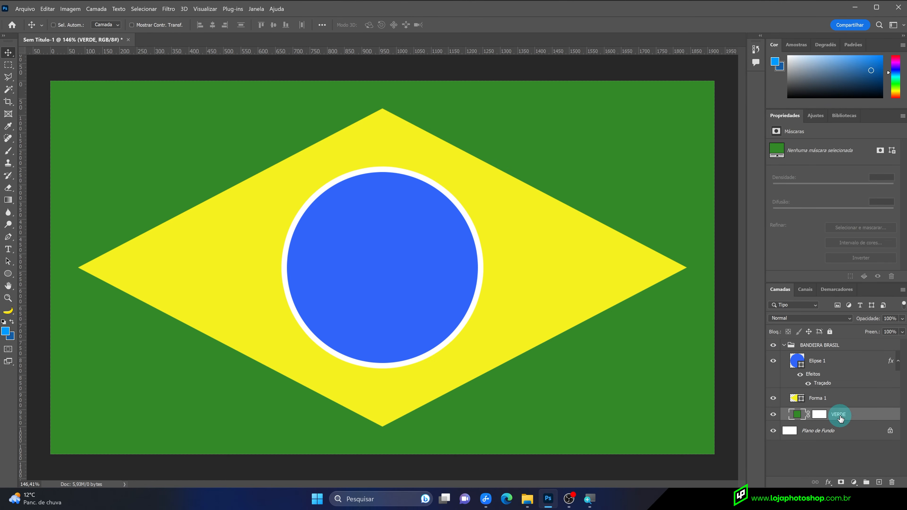
double_click(819, 398)
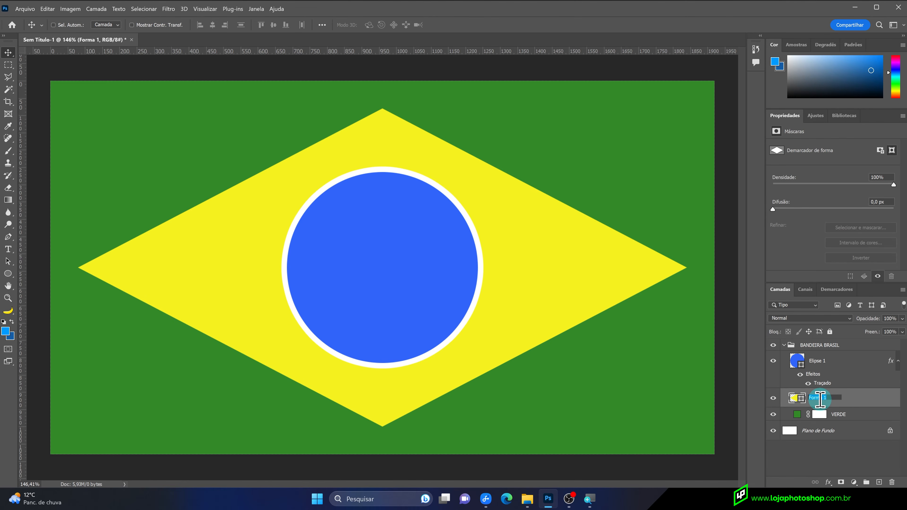
text(AMARELO)
key(Return)
double_click(818, 361)
text(AZUL)
key(Return)
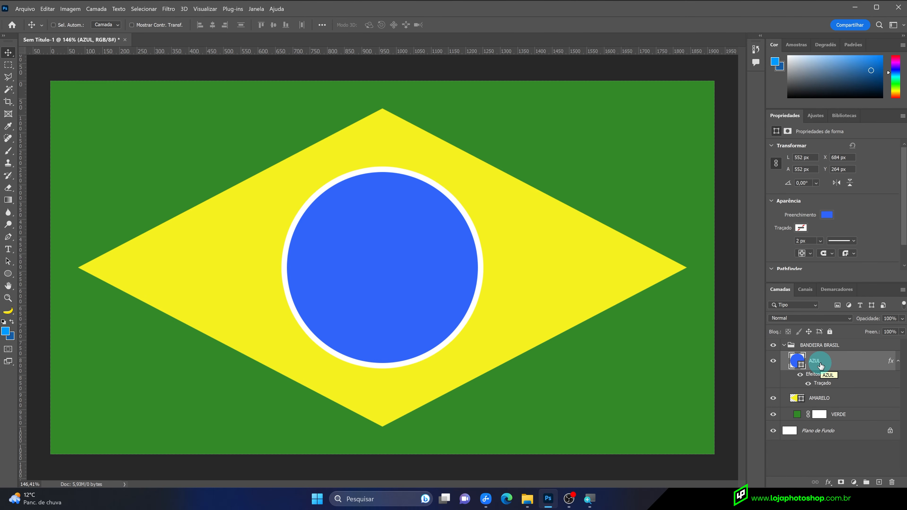
click(791, 345)
click(784, 345)
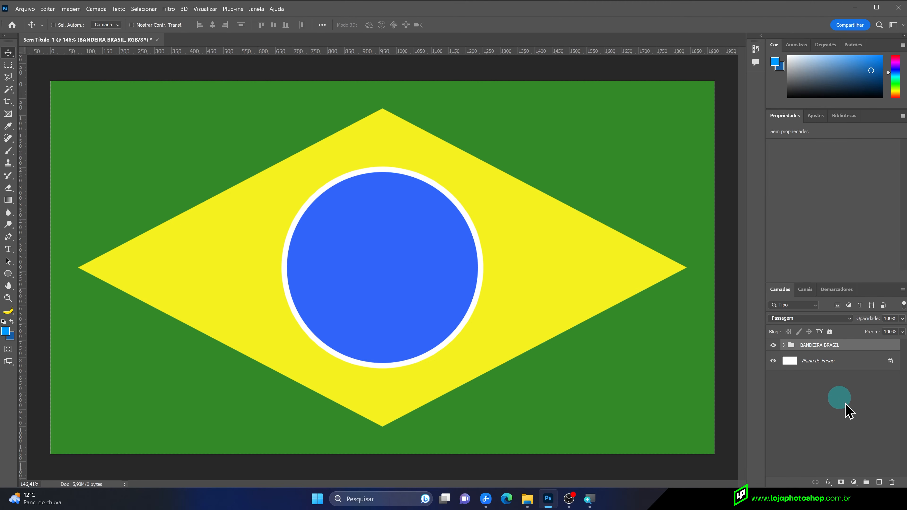
- On a new layer above the group, paint a white curved brush stroke about 869 px wide across the blue circle
click(880, 482)
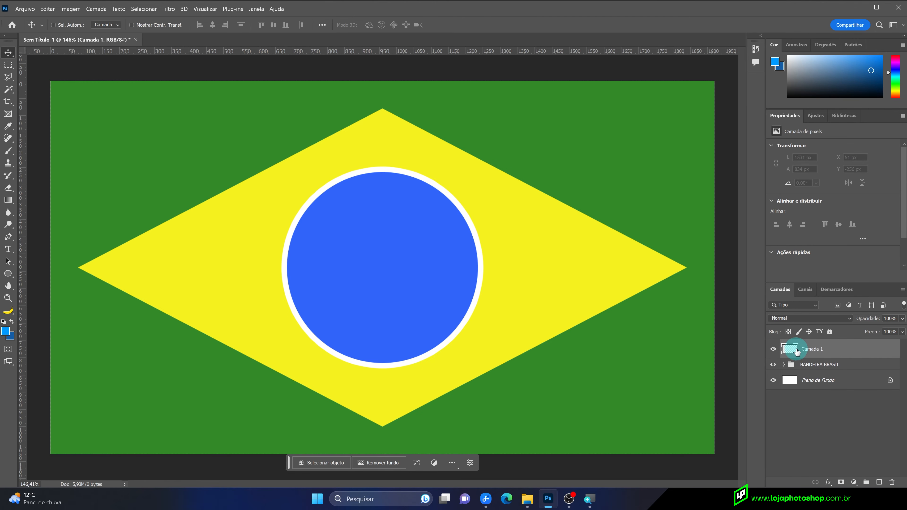
click(7, 151)
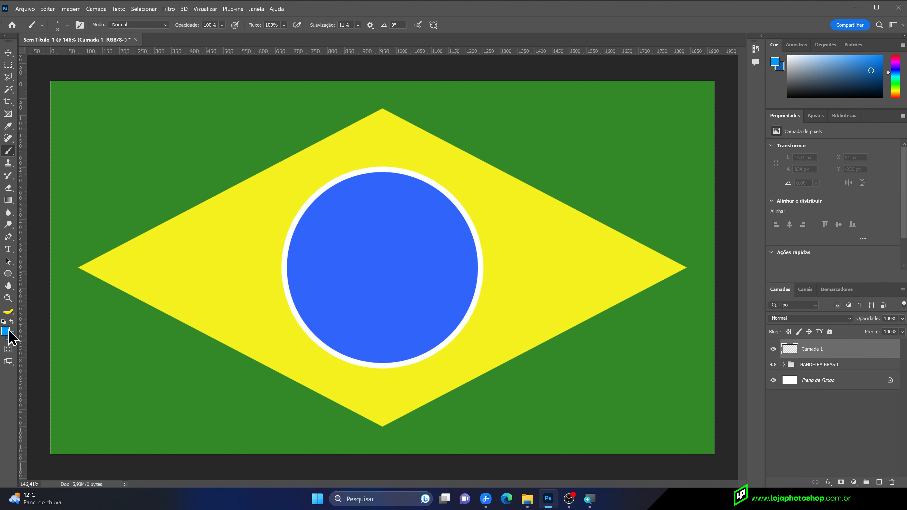
click(5, 331)
click(446, 244)
drag(446, 244, 429, 212)
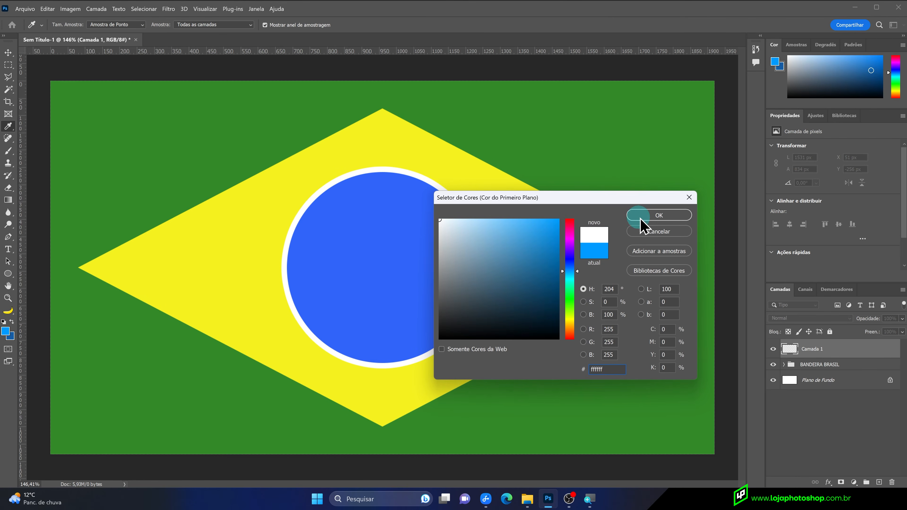
click(657, 215)
mouse_move(266, 342)
mouse_down()
mouse_move(360, 294)
mouse_move(564, 251)
mouse_up()
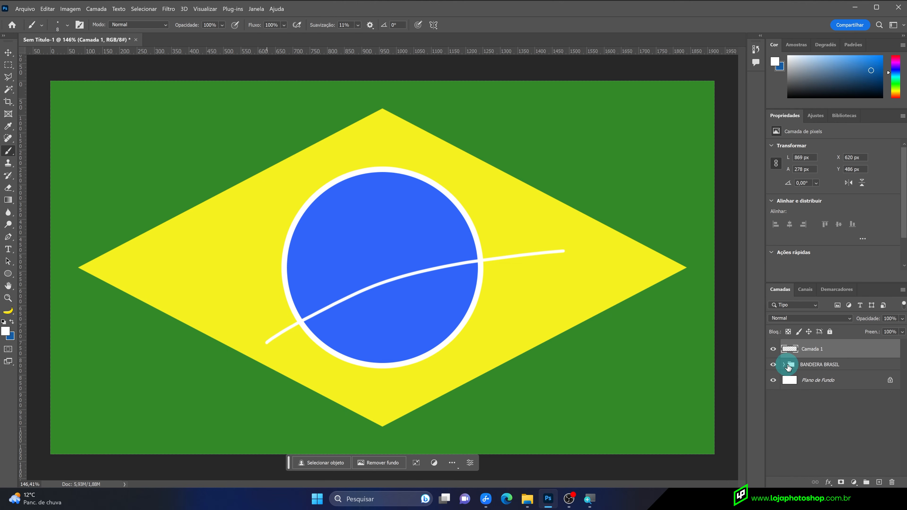
- Expand the BANDEIRA BRASIL group and toggle the painted layer off and on to examine its effect on the artwork
click(785, 365)
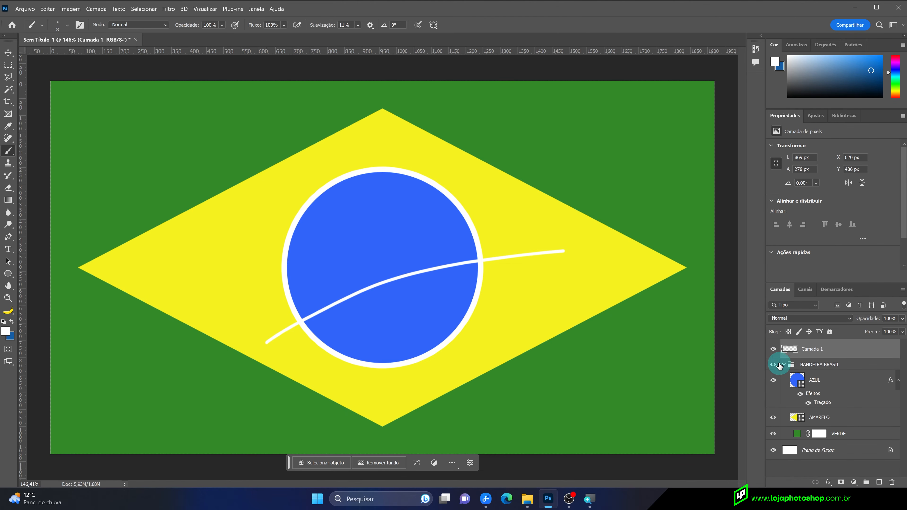
click(773, 348)
click(774, 349)
click(813, 352)
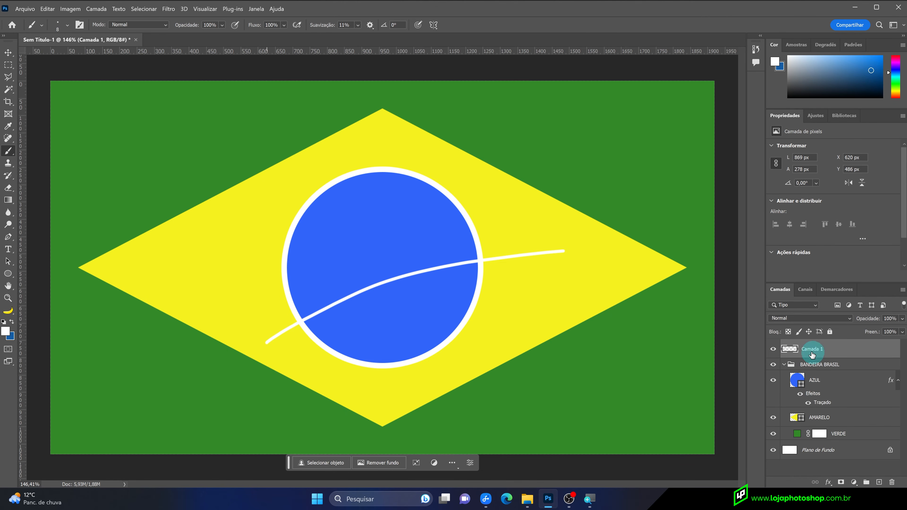
- Try moving the white brush stroke over the circle, and delete its layer
mouse_move(7, 46)
mouse_down()
mouse_move(8, 76)
mouse_move(9, 59)
mouse_up()
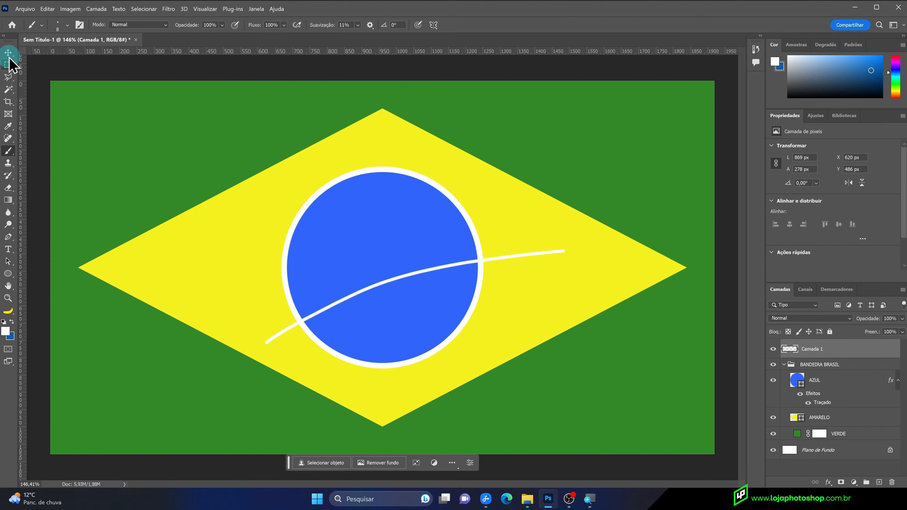
click(7, 53)
mouse_move(437, 267)
mouse_down()
mouse_move(405, 197)
mouse_move(324, 302)
mouse_move(518, 200)
mouse_move(425, 247)
mouse_move(400, 200)
mouse_move(444, 260)
mouse_move(465, 248)
mouse_up()
key(Delete)
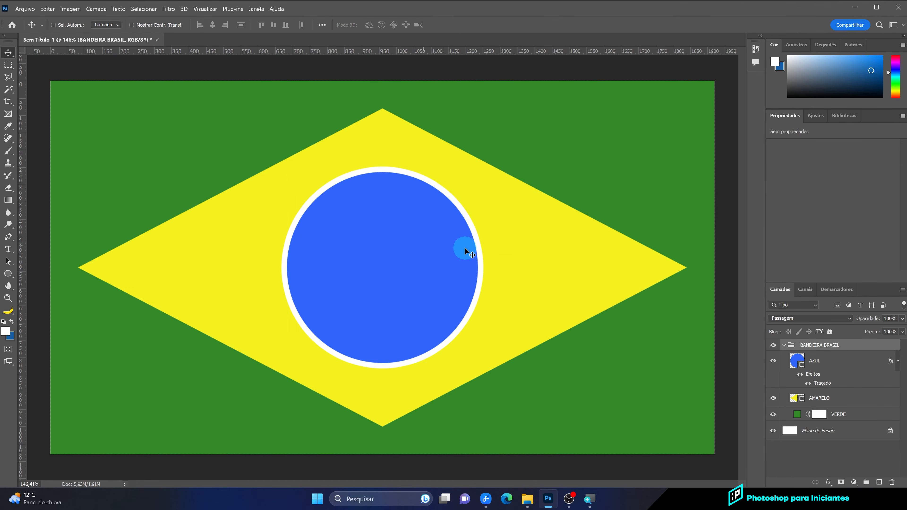
- Restore the deleted brush stroke layer Camada 1, and delete that layer again, accepting the deletion
key(ctrl+z)
click(818, 349)
drag(818, 350, 892, 483)
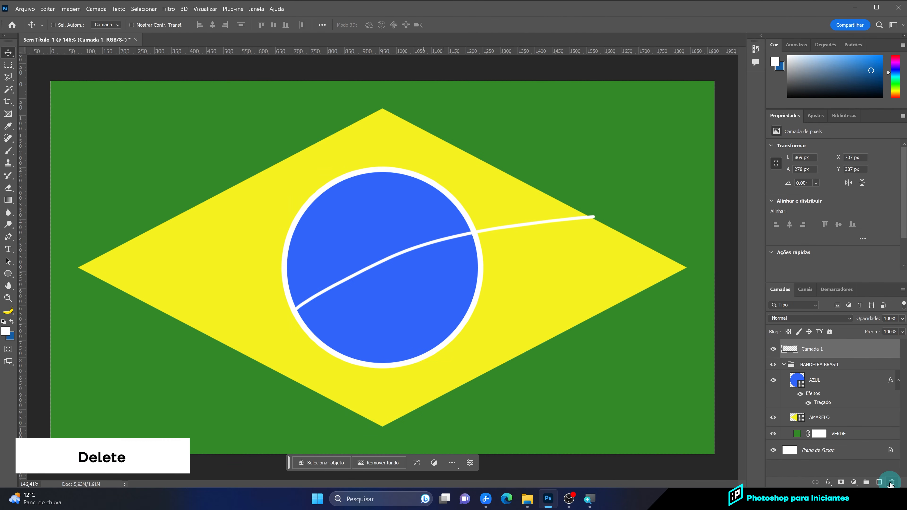
click(892, 483)
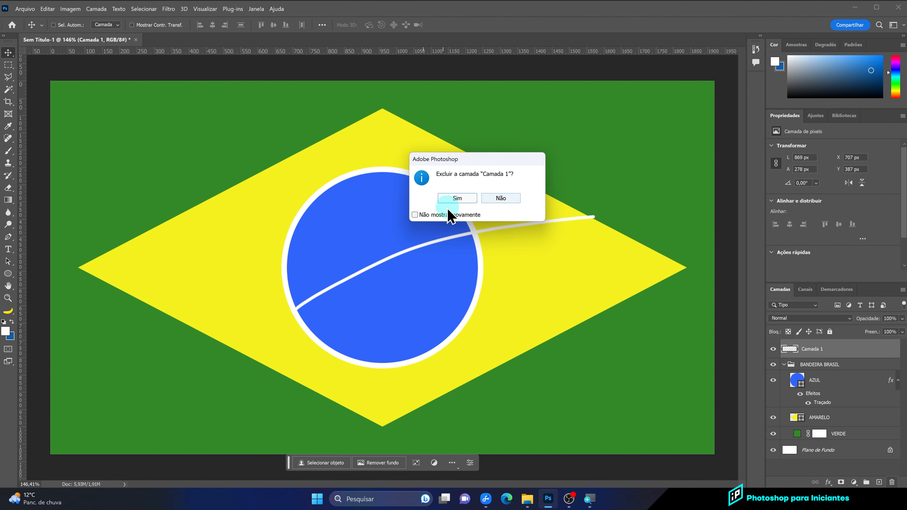
click(415, 215)
click(452, 217)
drag(438, 161, 351, 220)
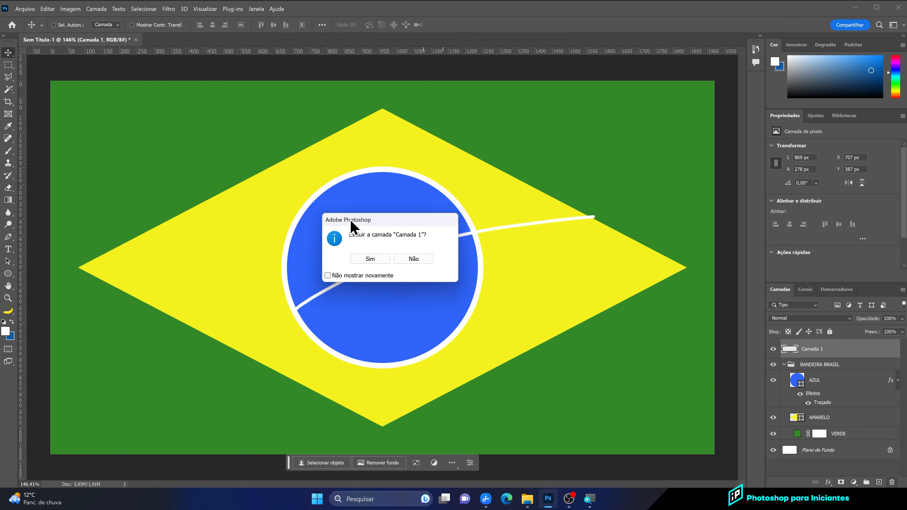
click(368, 258)
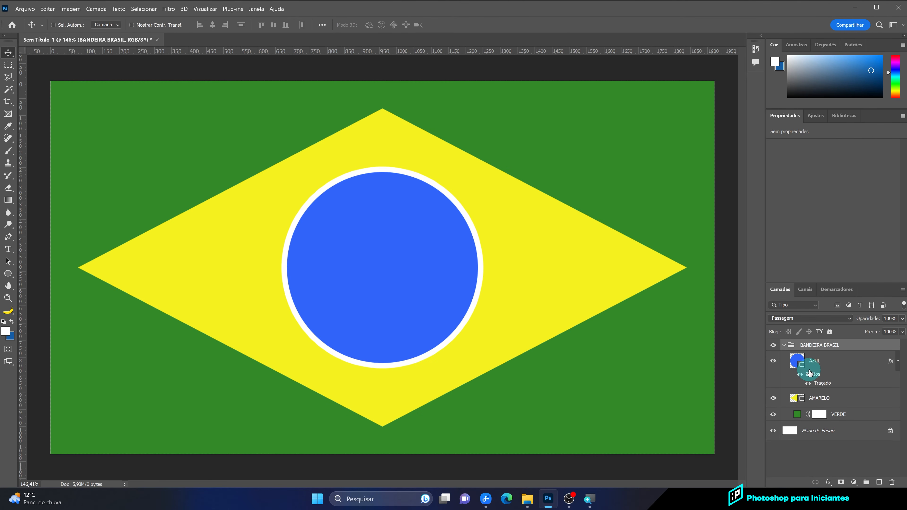
- Collapse and expand the effects list of the AZUL layer to examine how its effects are shown
click(897, 362)
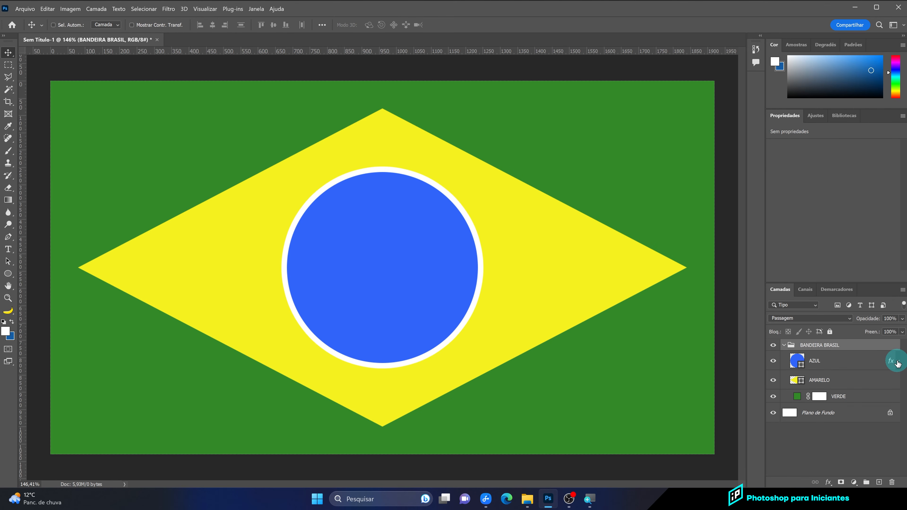
click(897, 361)
click(897, 362)
click(897, 362)
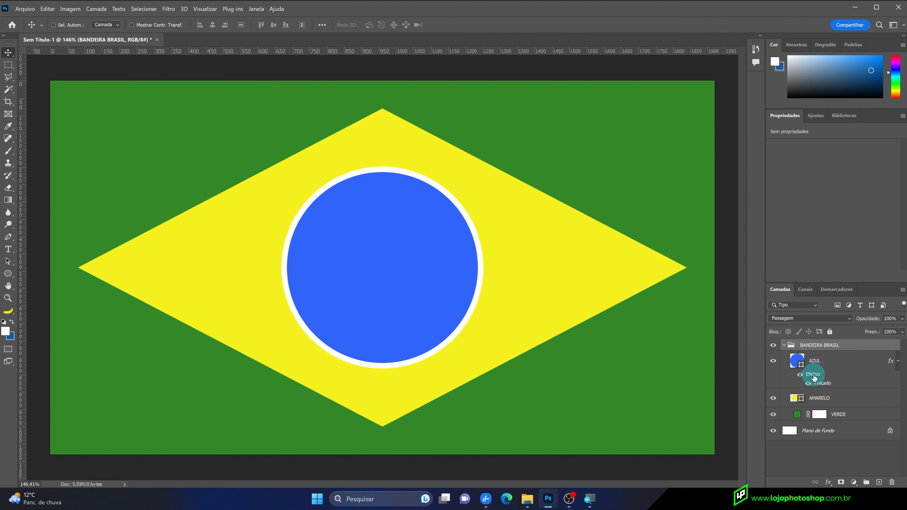
- Remove all effects, including the white stroke, from the AZUL layer and select the AMARELO layer
drag(810, 378, 847, 397)
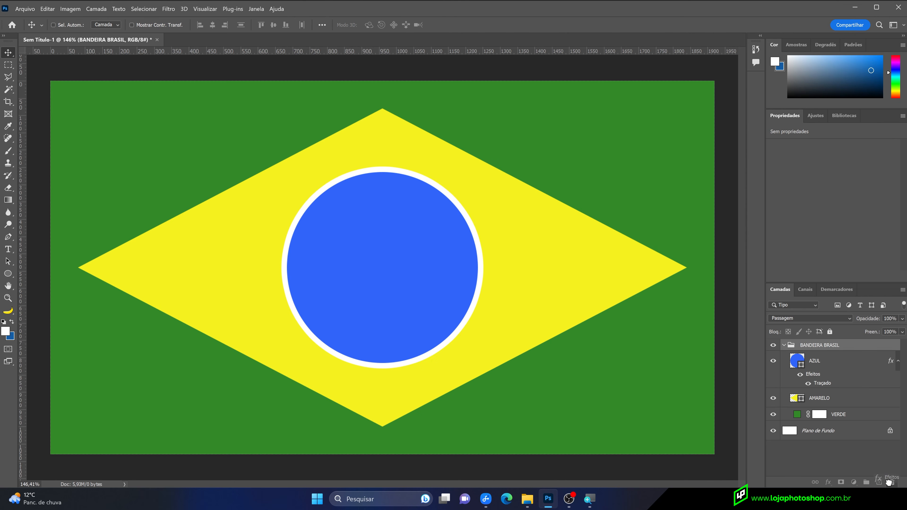
drag(889, 483, 892, 482)
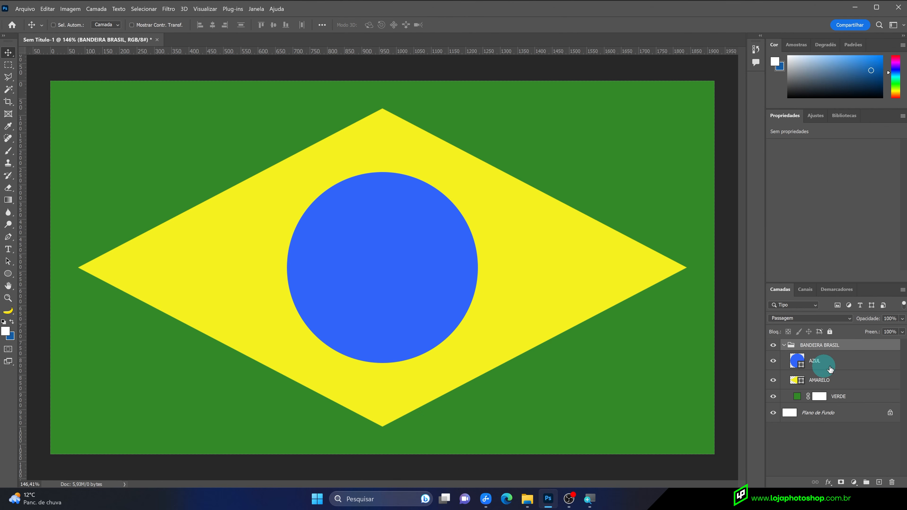
click(835, 381)
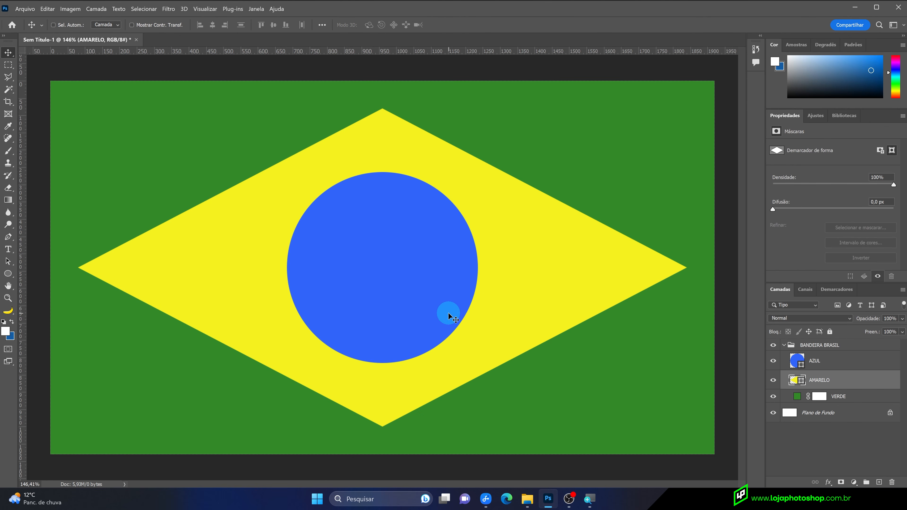